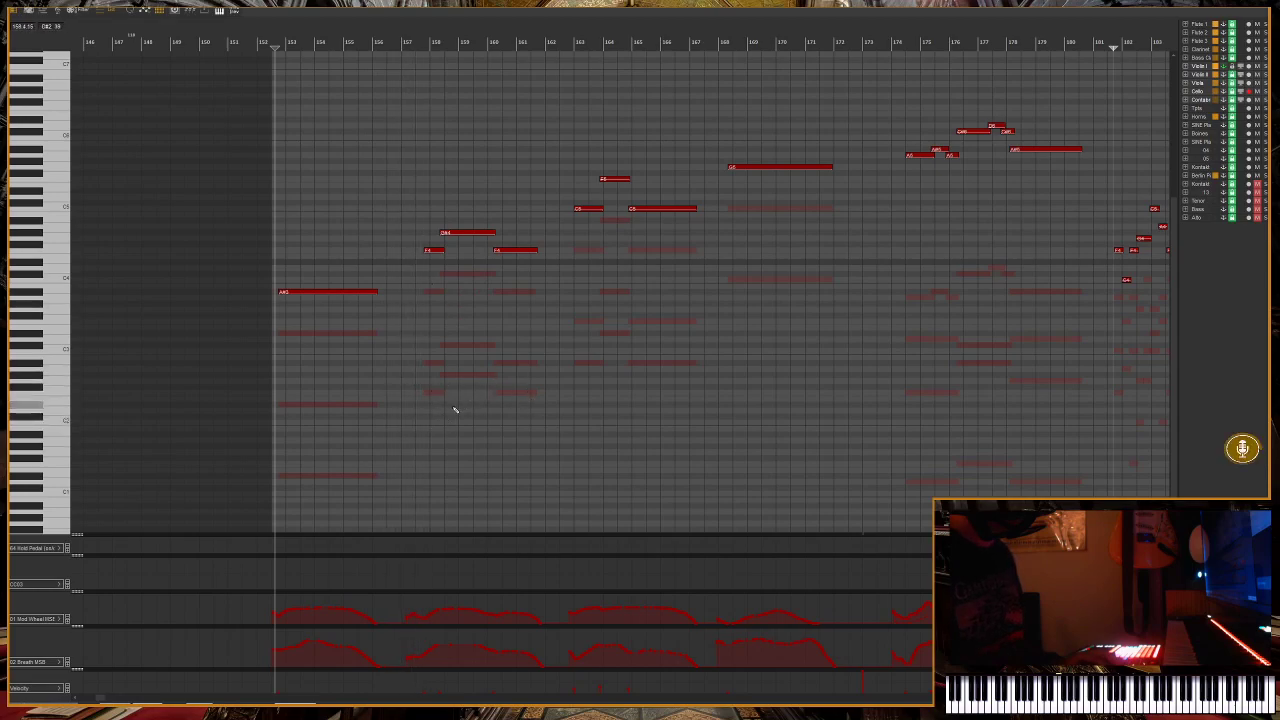
Play back the string passage from about measure 157, moving the playback position ahead to about measure 168.
{"action": "left_click", "coordinate": [397, 46]}
{"action": "key", "text": "space"}
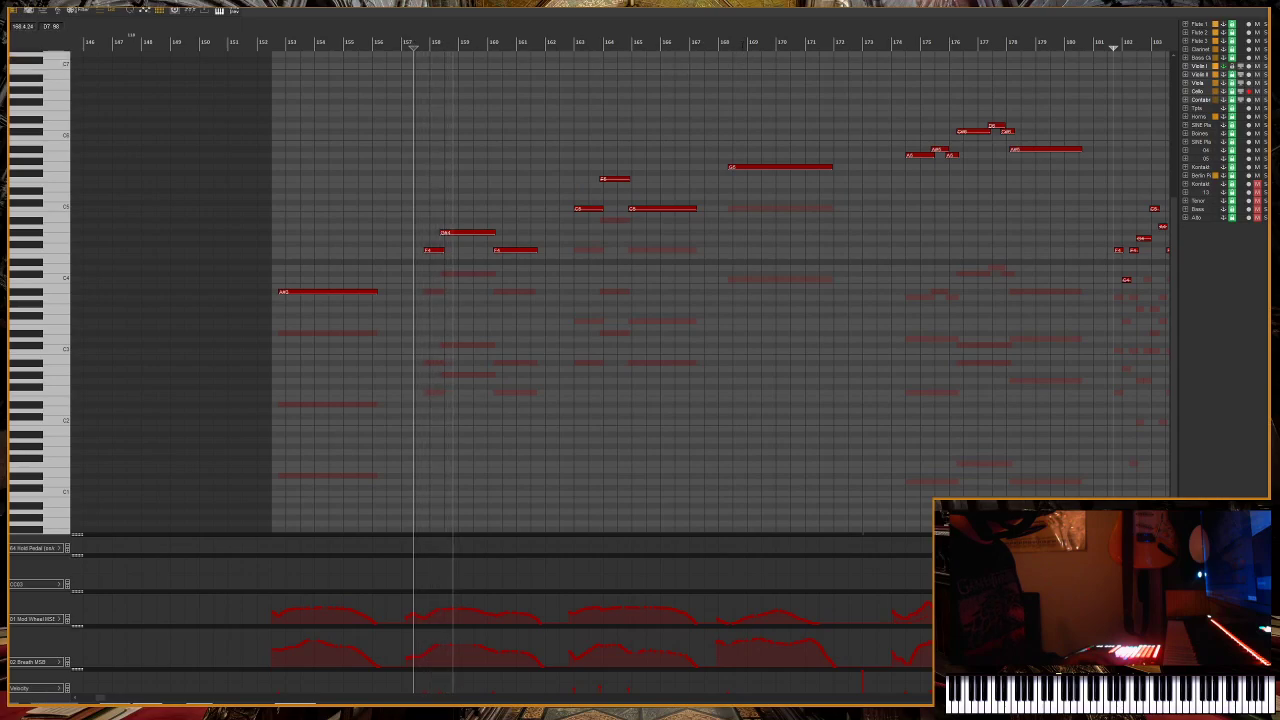
{"action": "left_click", "coordinate": [742, 44]}
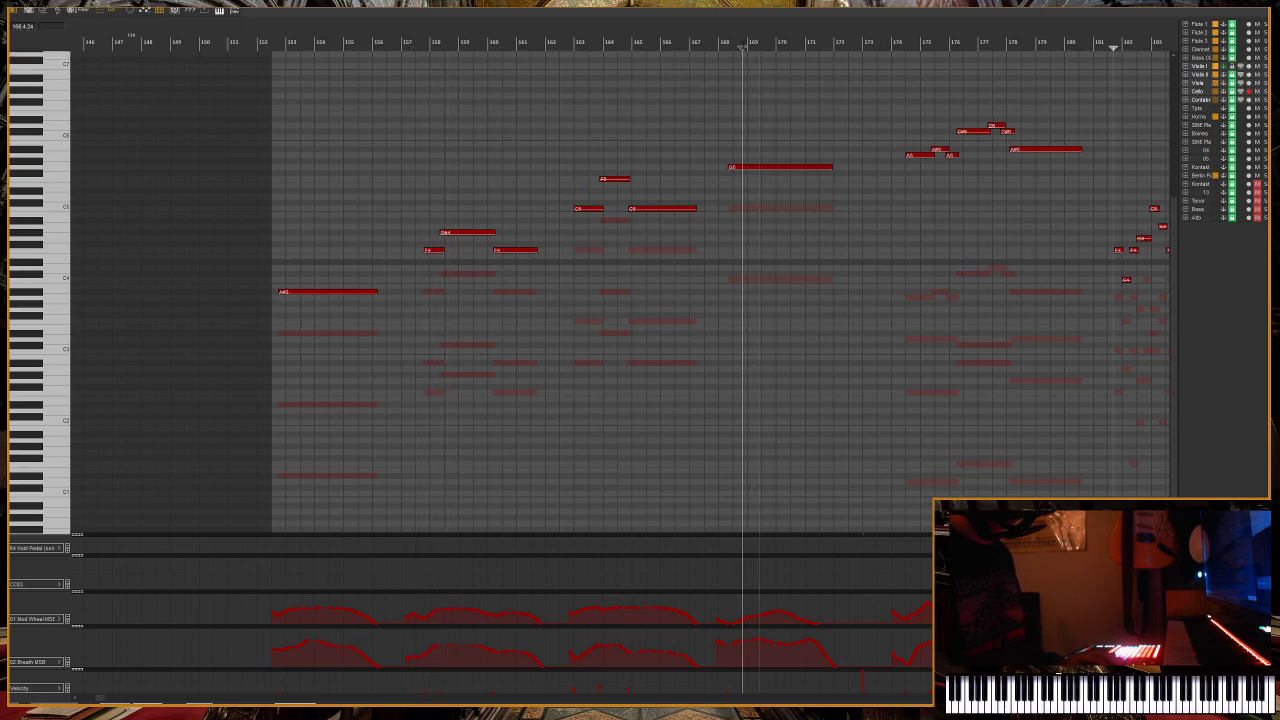
{"action": "key", "text": "space"}
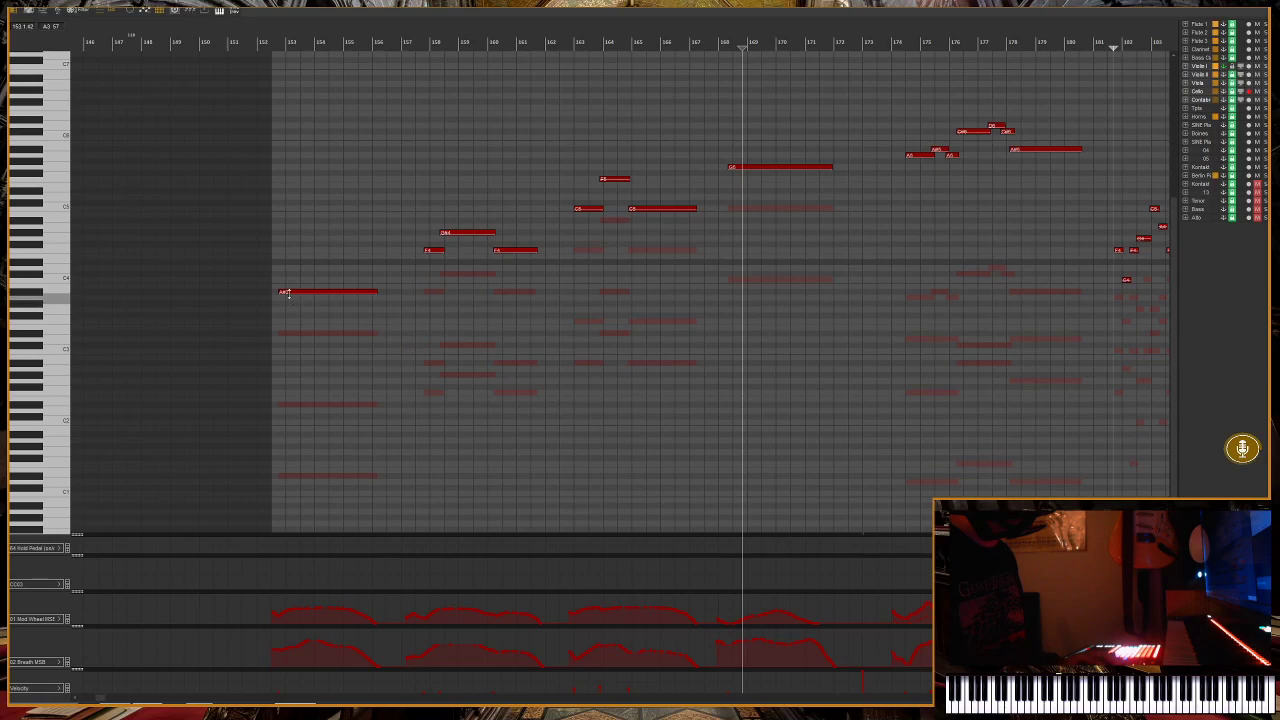
Play back the opening phrase from about measure 152, then the phrase starting at about measure 163.
{"action": "left_click", "coordinate": [277, 40]}
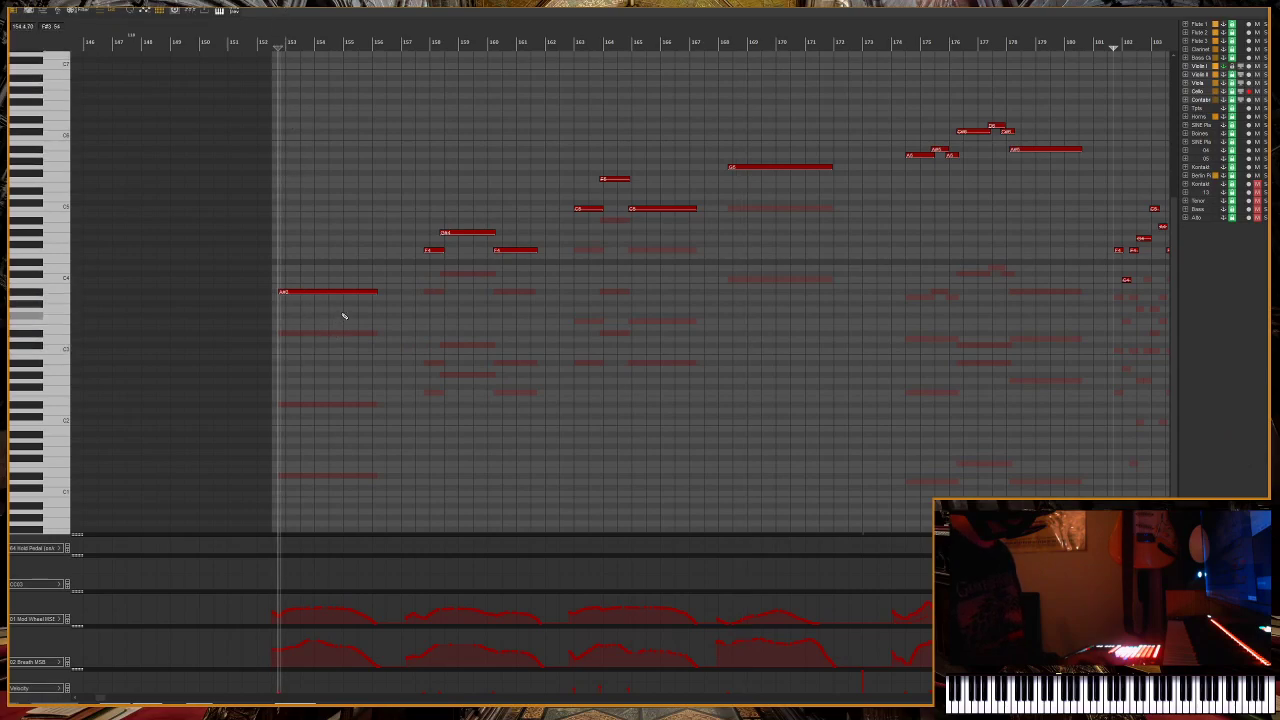
{"action": "key", "text": "space"}
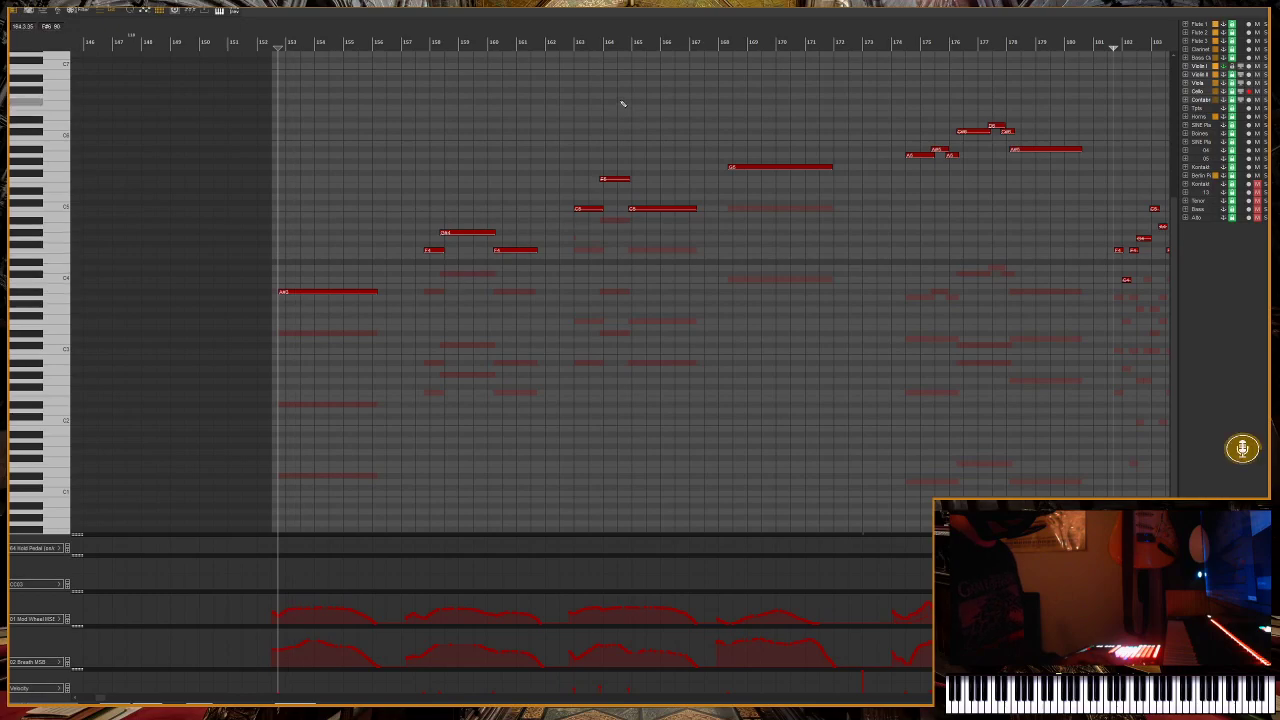
{"action": "left_click", "coordinate": [577, 42]}
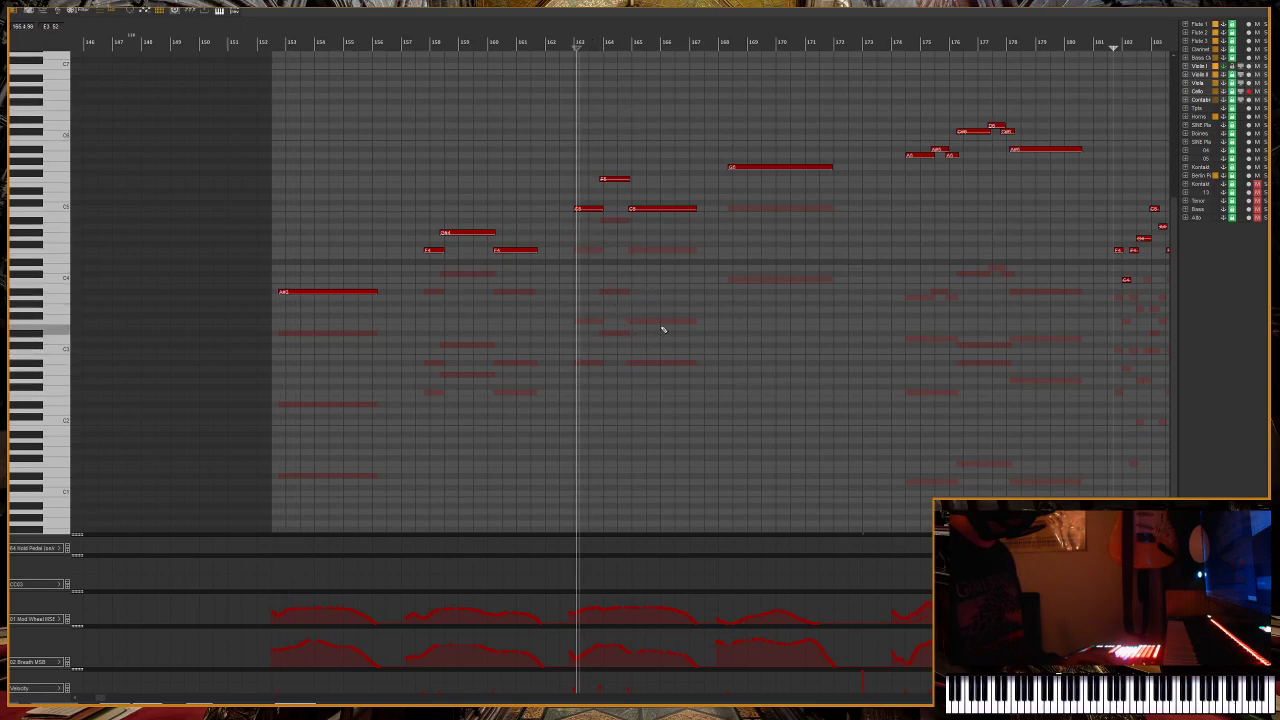
{"action": "key", "text": "space"}
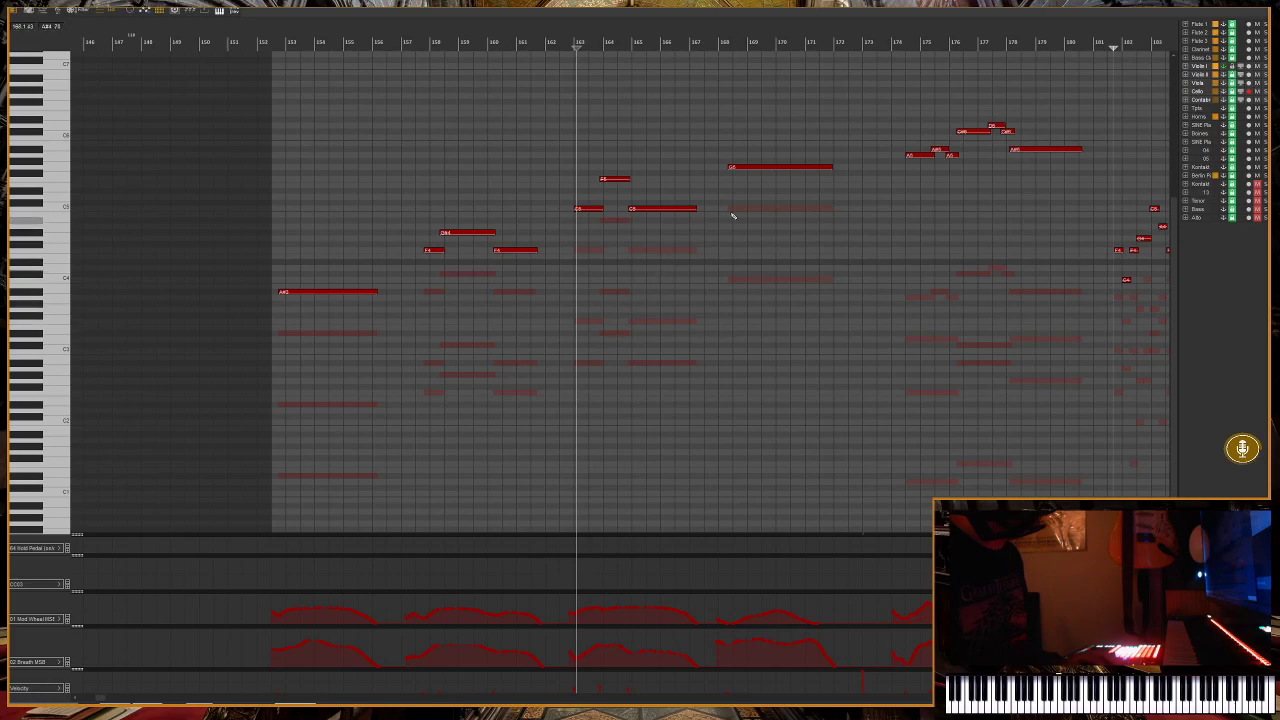
Show the full string passage and play it back from its beginning at about measure 152.
{"action": "scroll", "coordinate": [806, 290], "scroll_direction": "down", "scroll_amount": 2}
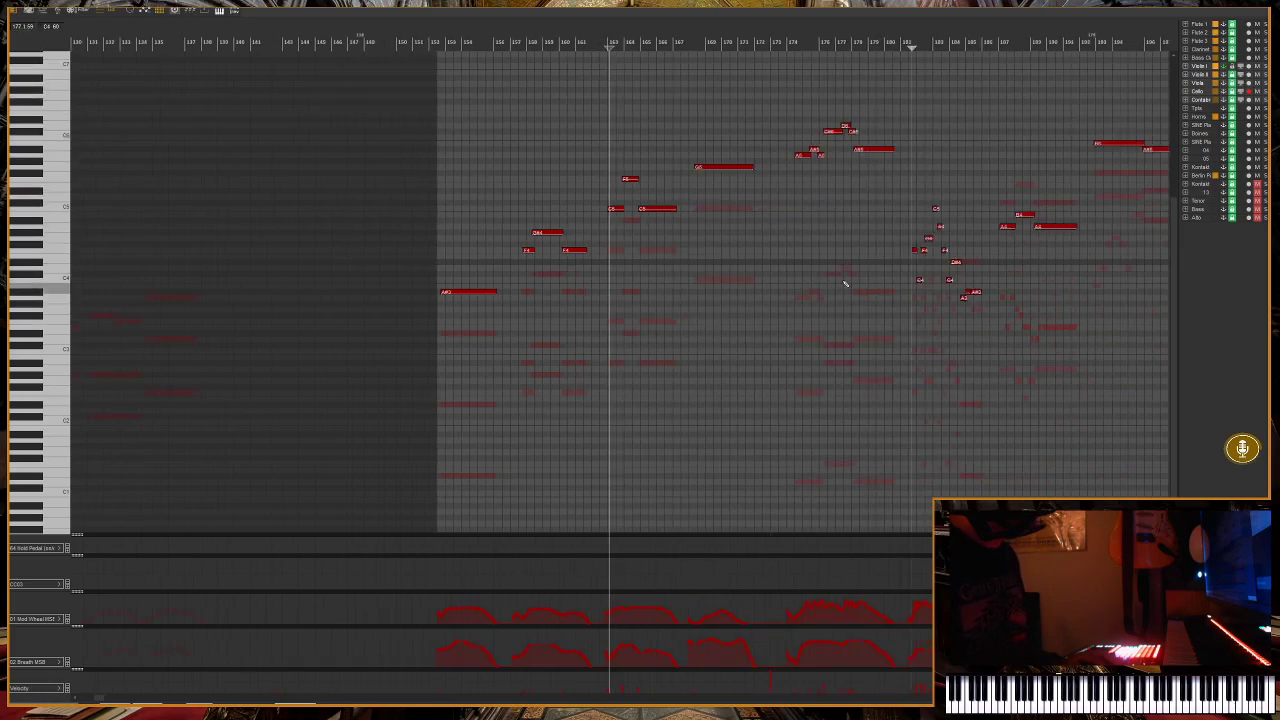
{"action": "scroll", "coordinate": [1043, 291], "scroll_direction": "down", "scroll_amount": 1}
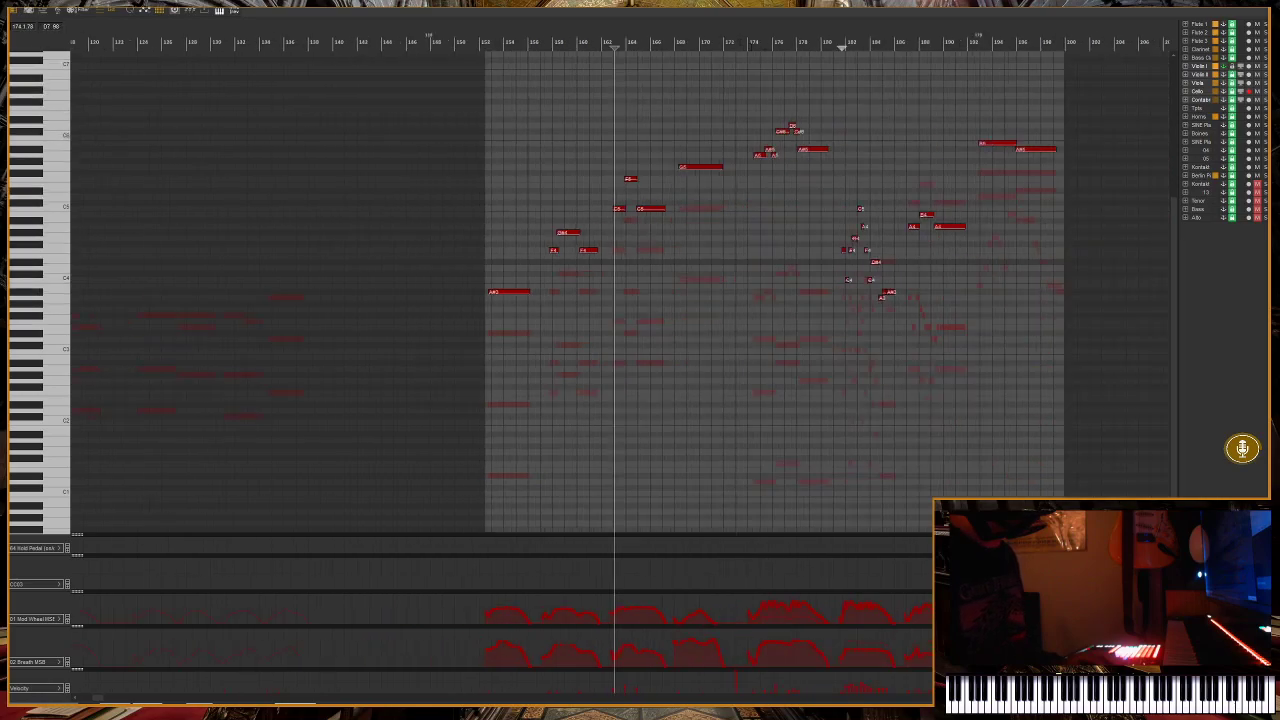
{"action": "left_click", "coordinate": [752, 47]}
{"action": "scroll", "coordinate": [752, 47], "scroll_direction": "up", "scroll_amount": 3}
{"action": "scroll", "coordinate": [386, 150], "scroll_direction": "down", "scroll_amount": 2}
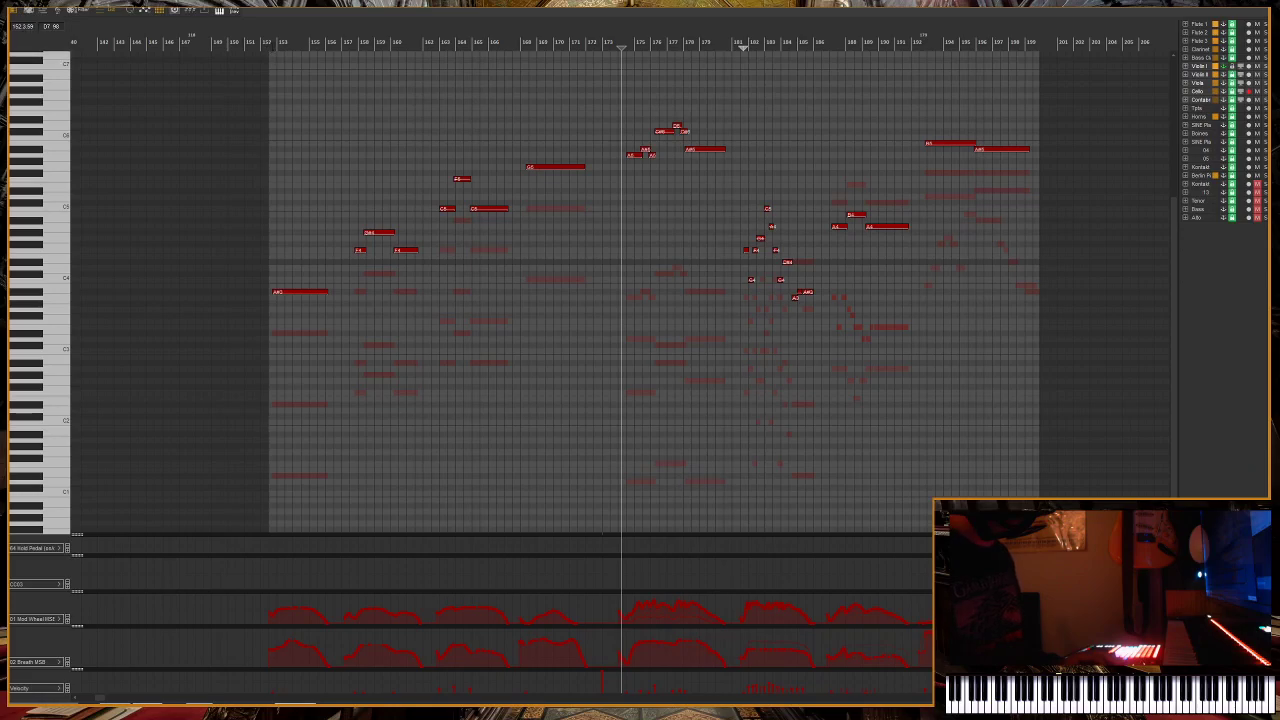
{"action": "left_click", "coordinate": [270, 47]}
{"action": "key", "text": "space"}
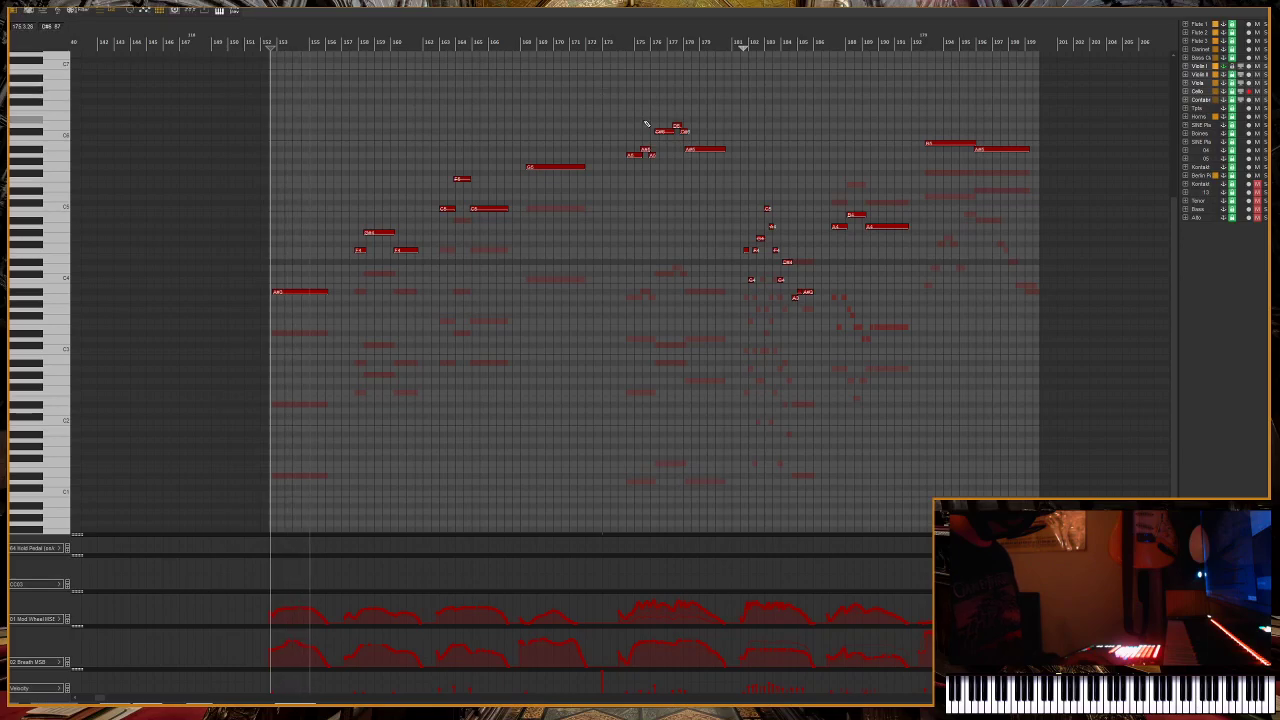
{"action": "key", "text": "space"}
Play back the high phrase starting at about measure 174.
{"action": "left_click", "coordinate": [620, 47]}
{"action": "scroll", "coordinate": [760, 205], "scroll_direction": "up", "scroll_amount": 4}
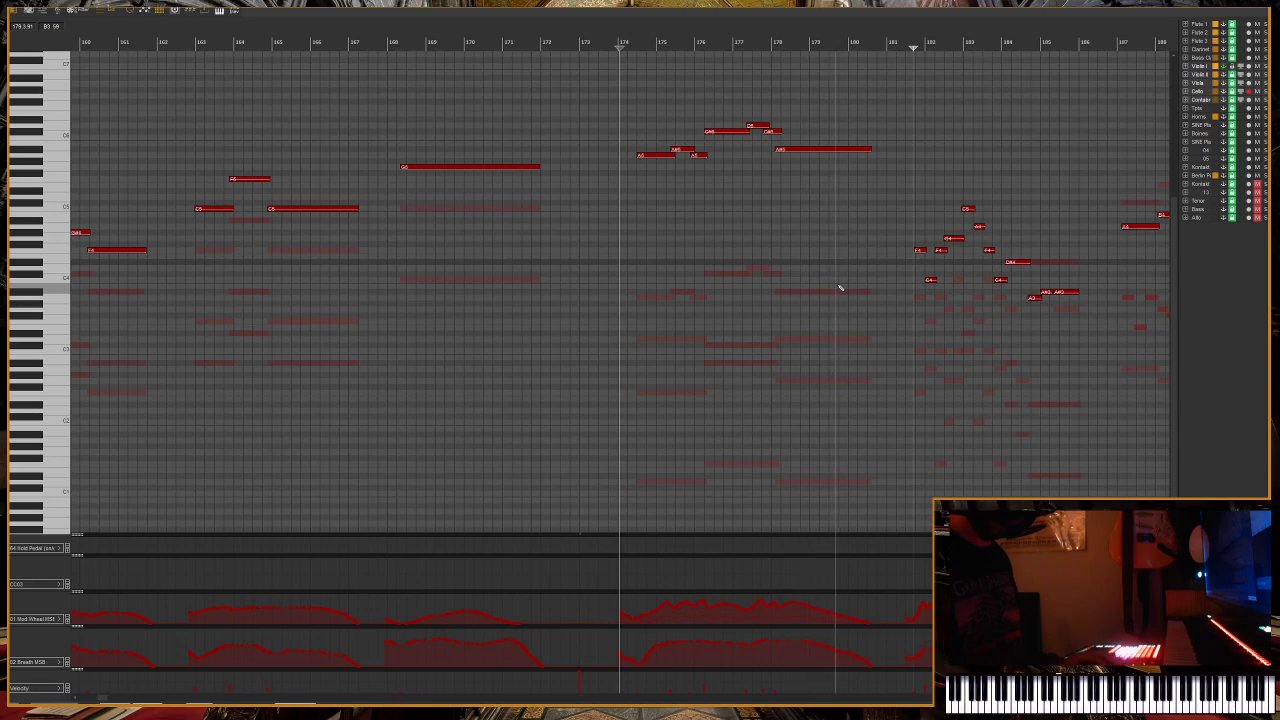
{"action": "key", "text": "space"}
Select the Violin I track alone, then the tracks from Violin II through Contrabass to display their notes.
{"action": "scroll", "coordinate": [832, 280], "scroll_direction": "down", "scroll_amount": 3}
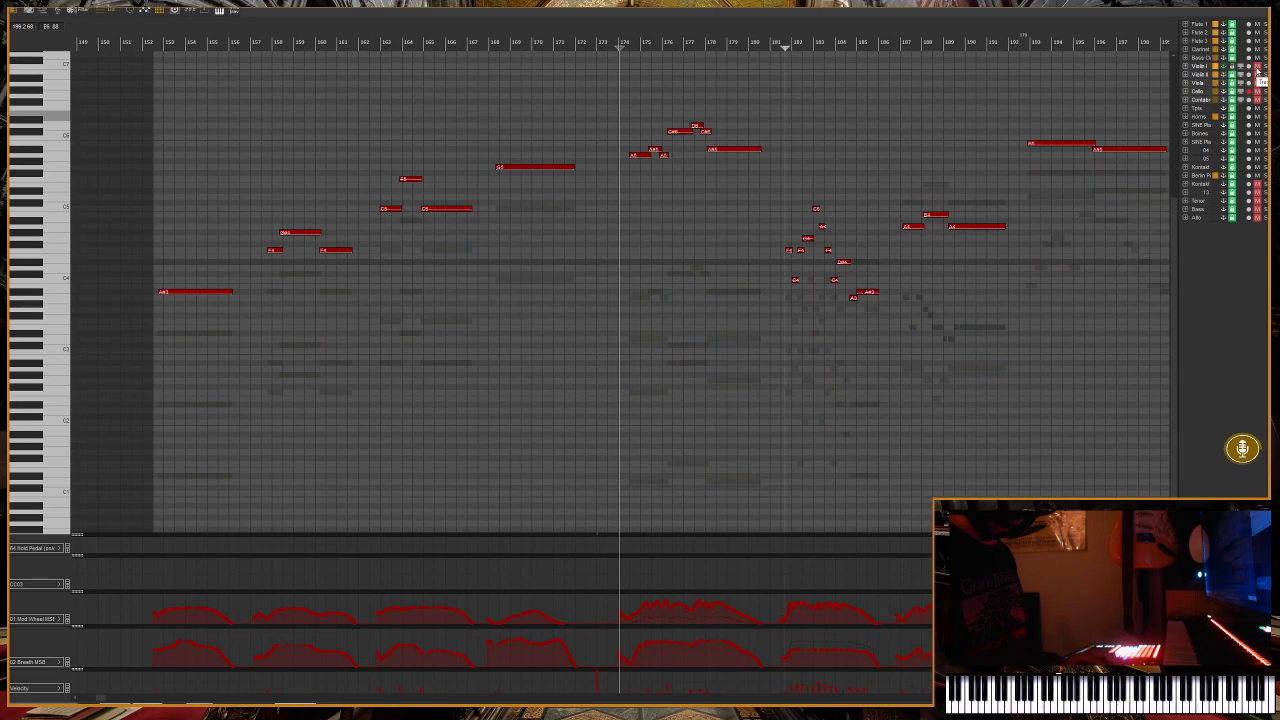
{"action": "left_click", "coordinate": [1204, 66]}
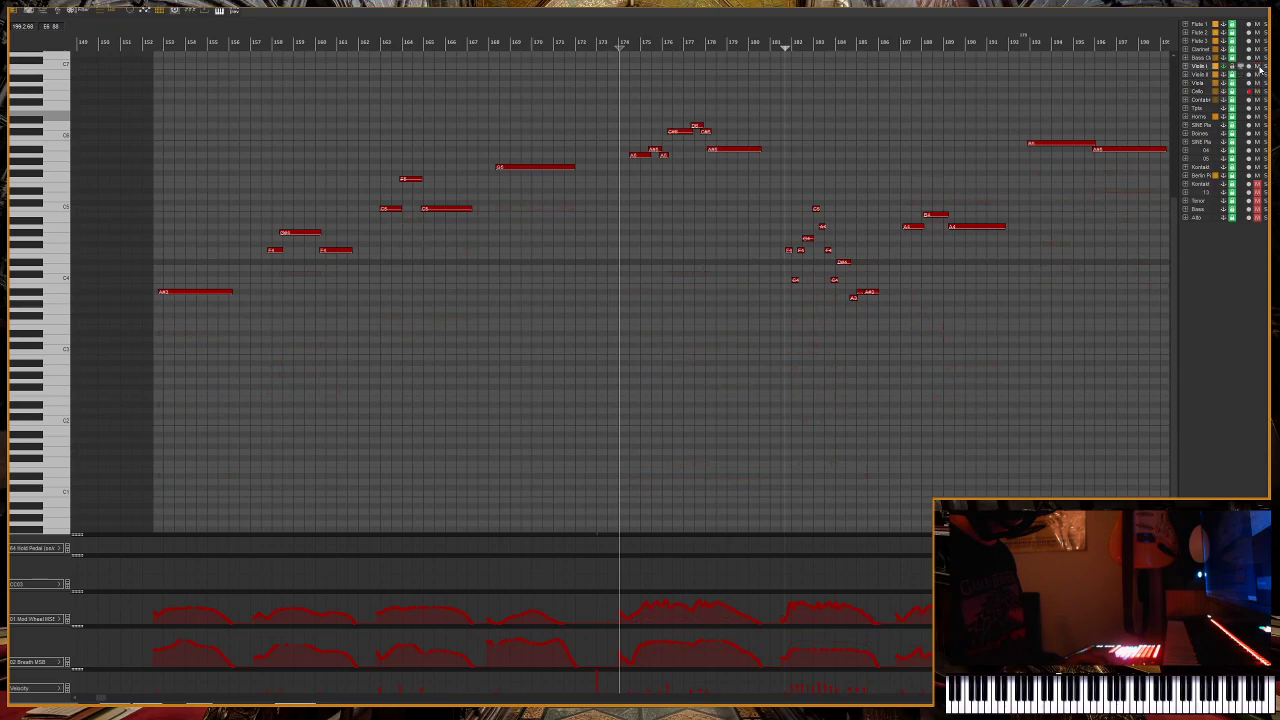
{"action": "left_click", "coordinate": [1200, 100], "text": "shift"}
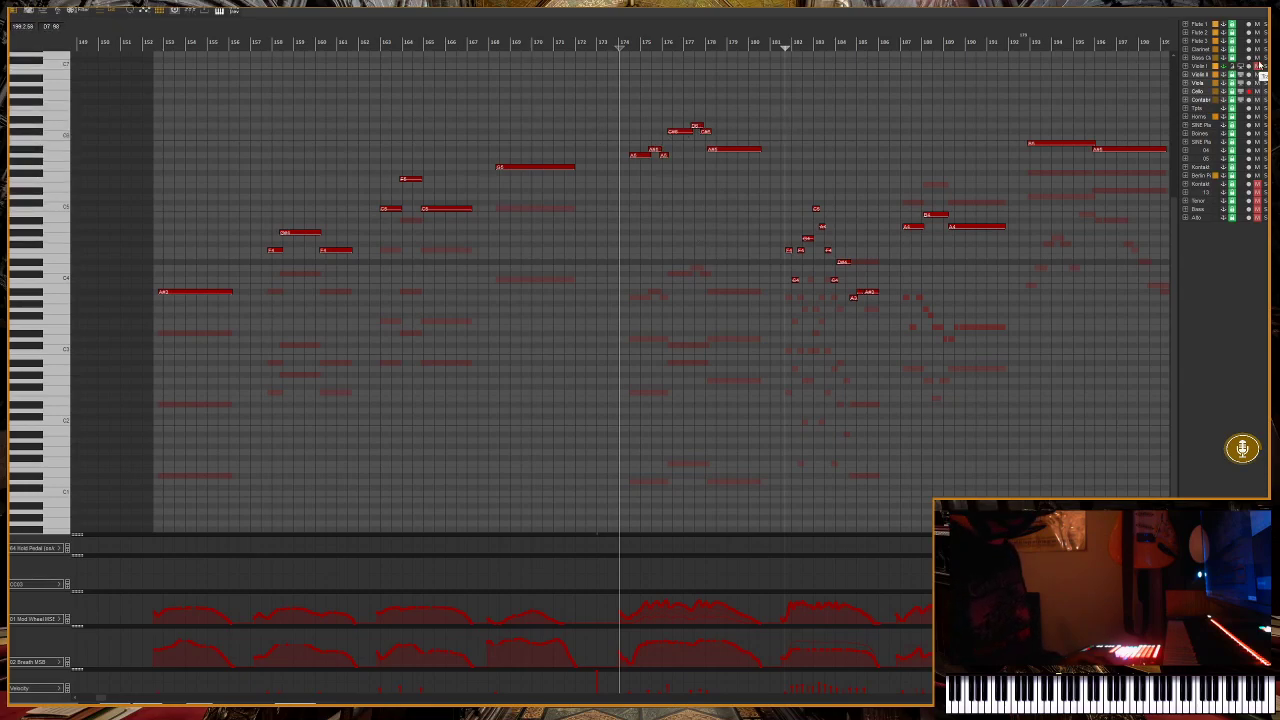
Play back the supporting string parts from about measure 157.
{"action": "left_click", "coordinate": [783, 47]}
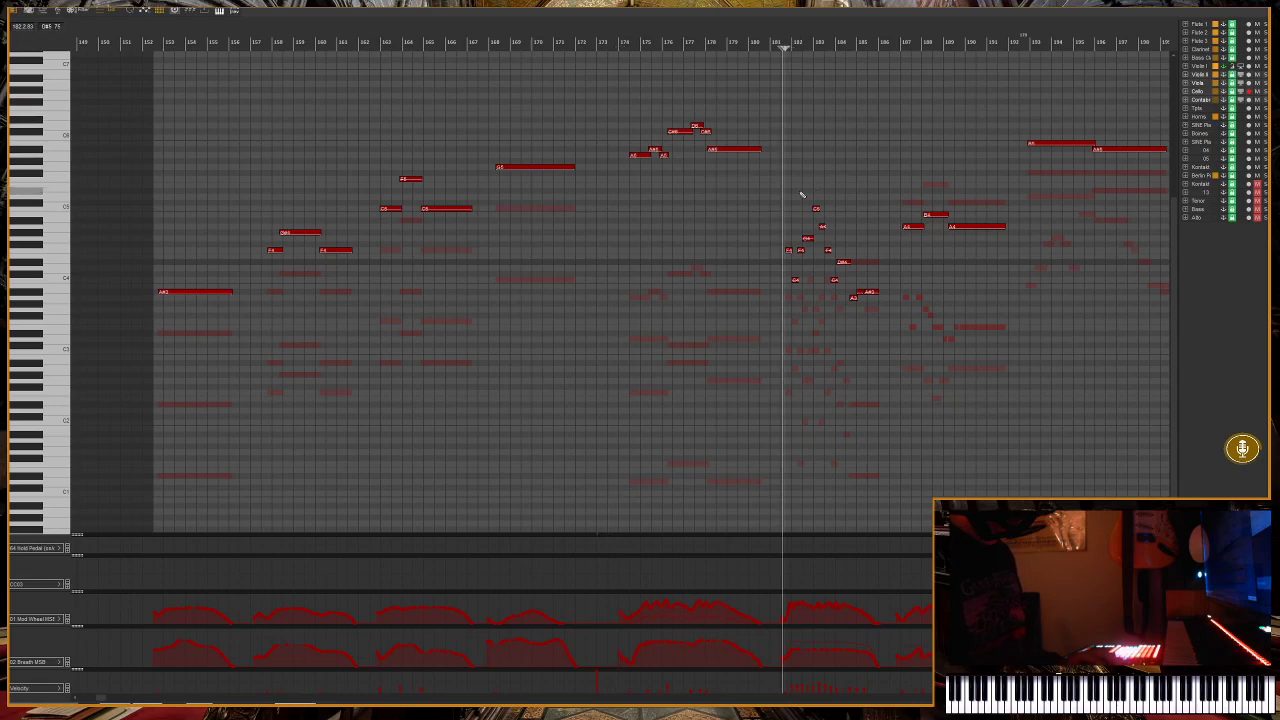
{"action": "scroll", "coordinate": [555, 213], "scroll_direction": "right", "scroll_amount": 3}
{"action": "scroll", "coordinate": [569, 213], "scroll_direction": "down", "scroll_amount": 2}
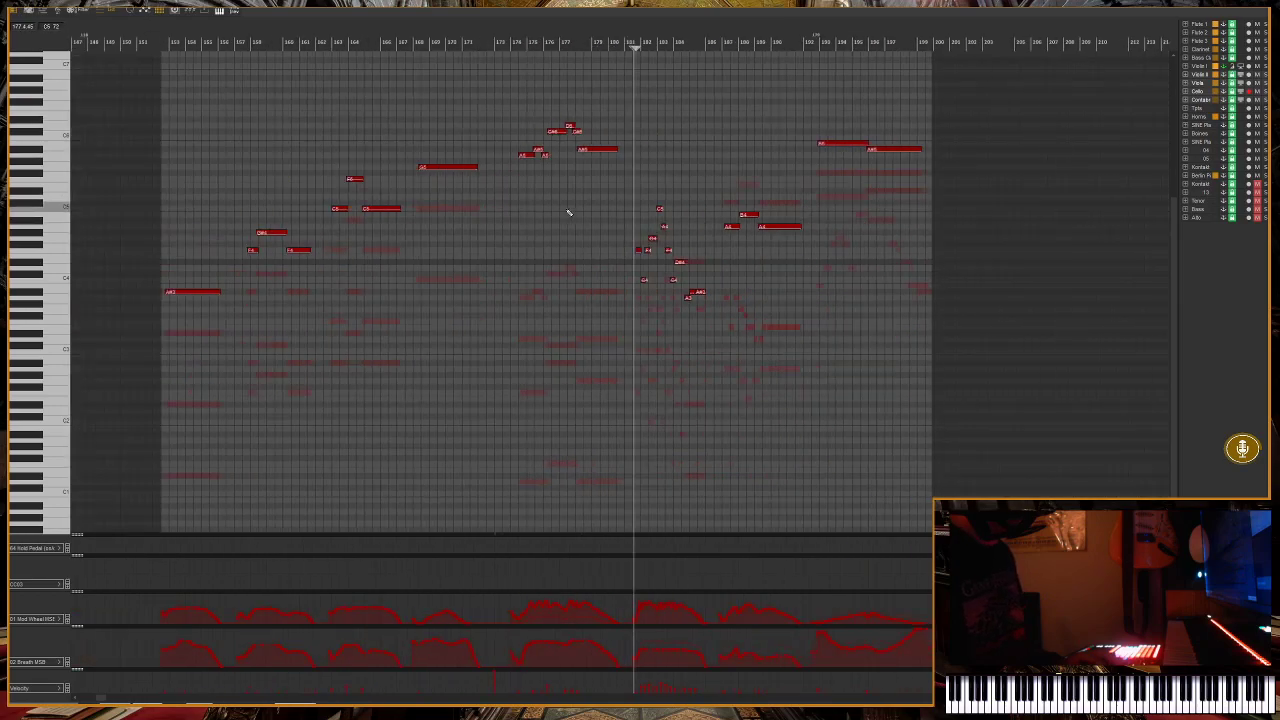
{"action": "left_click", "coordinate": [234, 48]}
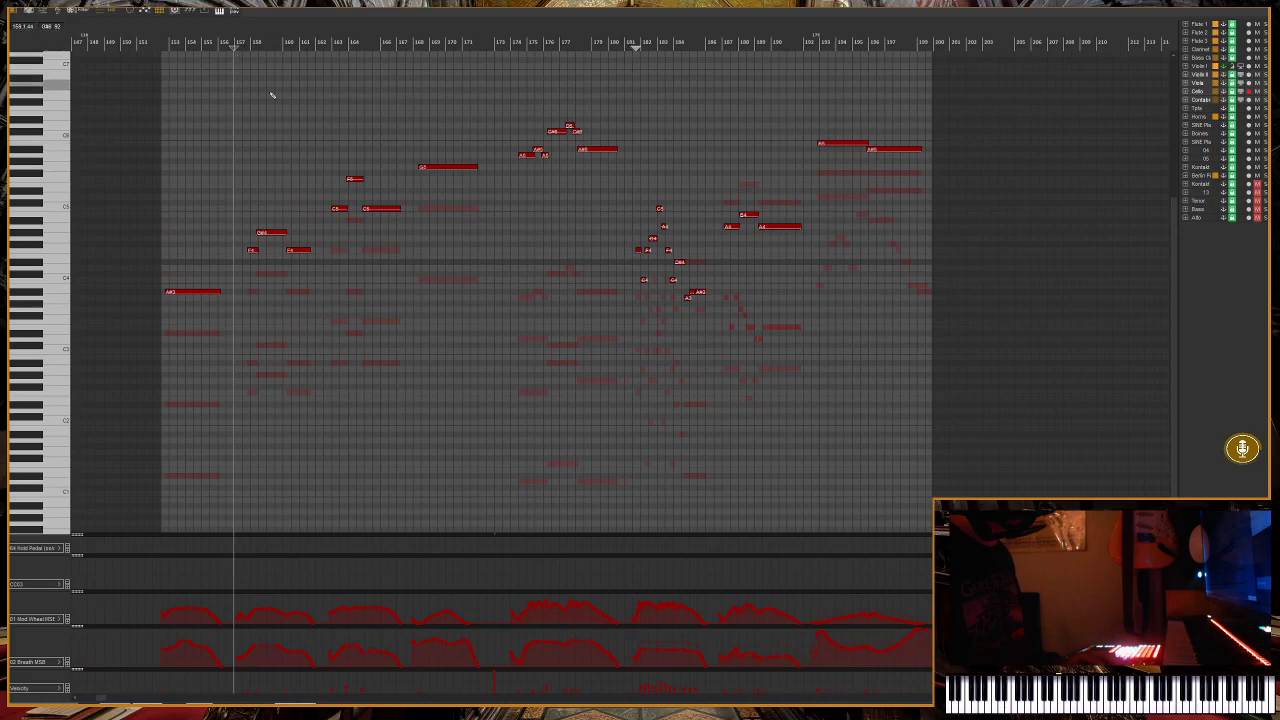
{"action": "scroll", "coordinate": [270, 100], "scroll_direction": "up", "scroll_amount": 2}
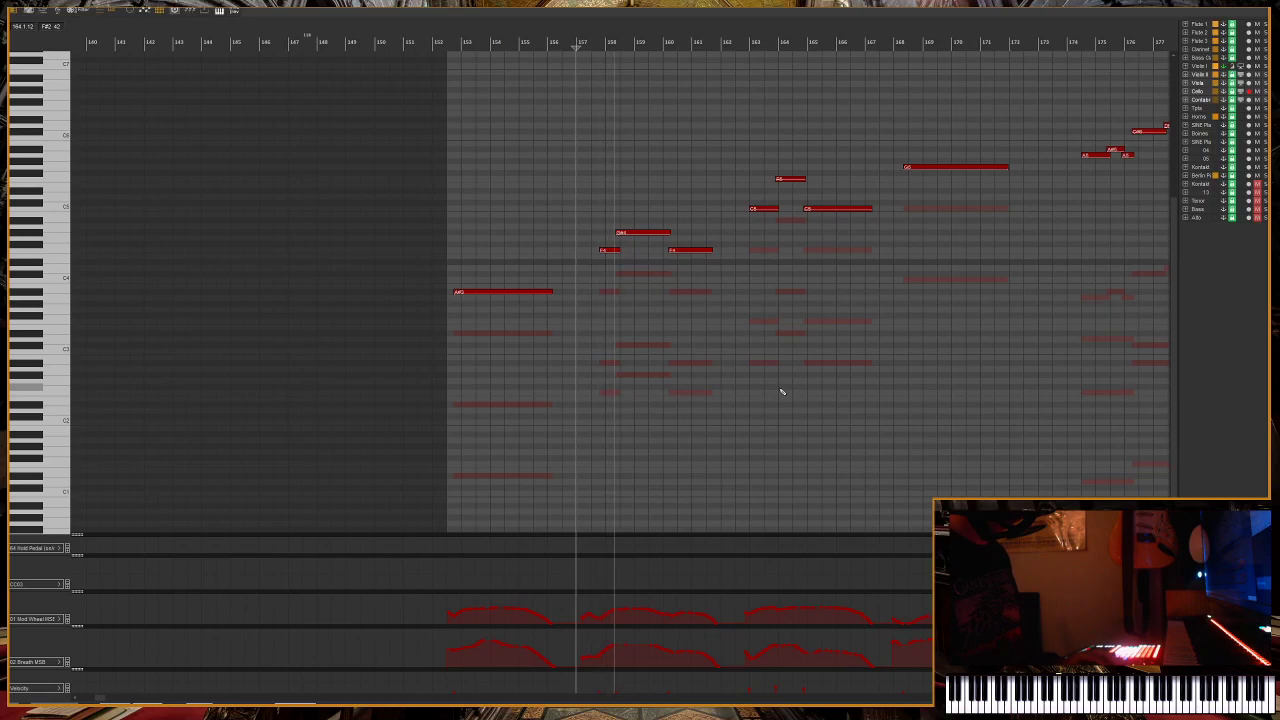
{"action": "scroll", "coordinate": [782, 391], "scroll_direction": "down", "scroll_amount": 2}
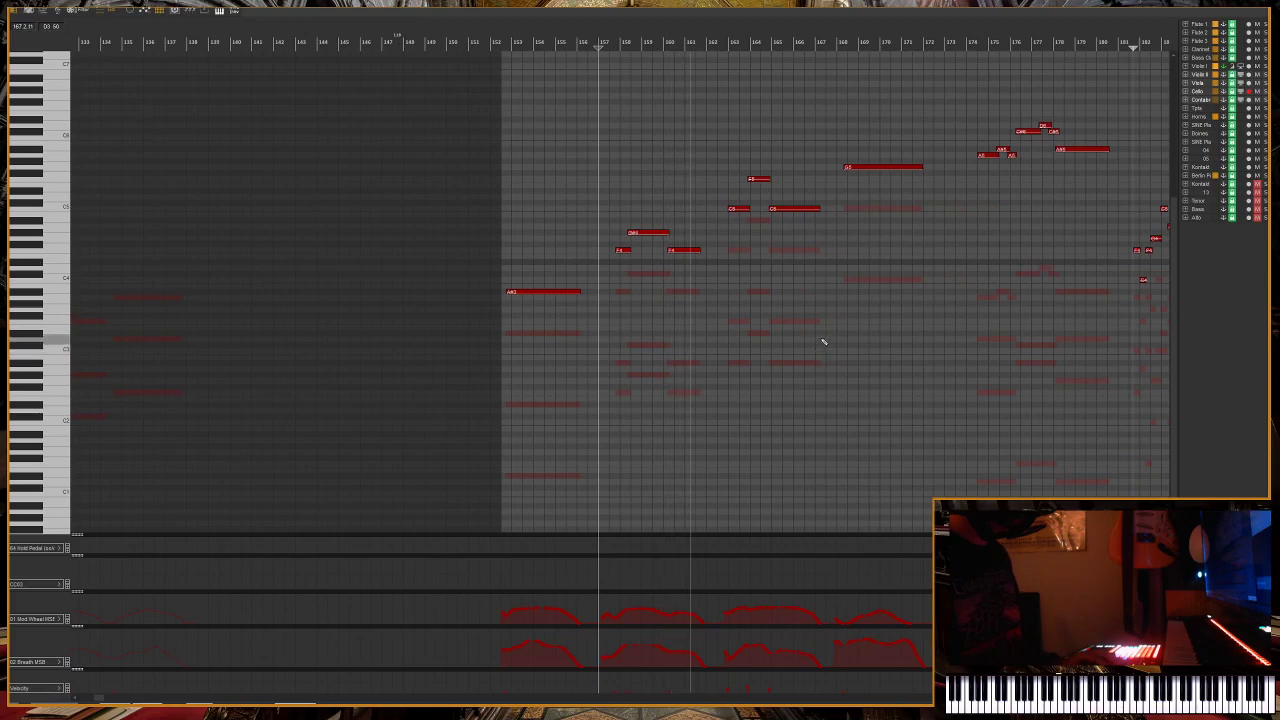
{"action": "key", "text": "space"}
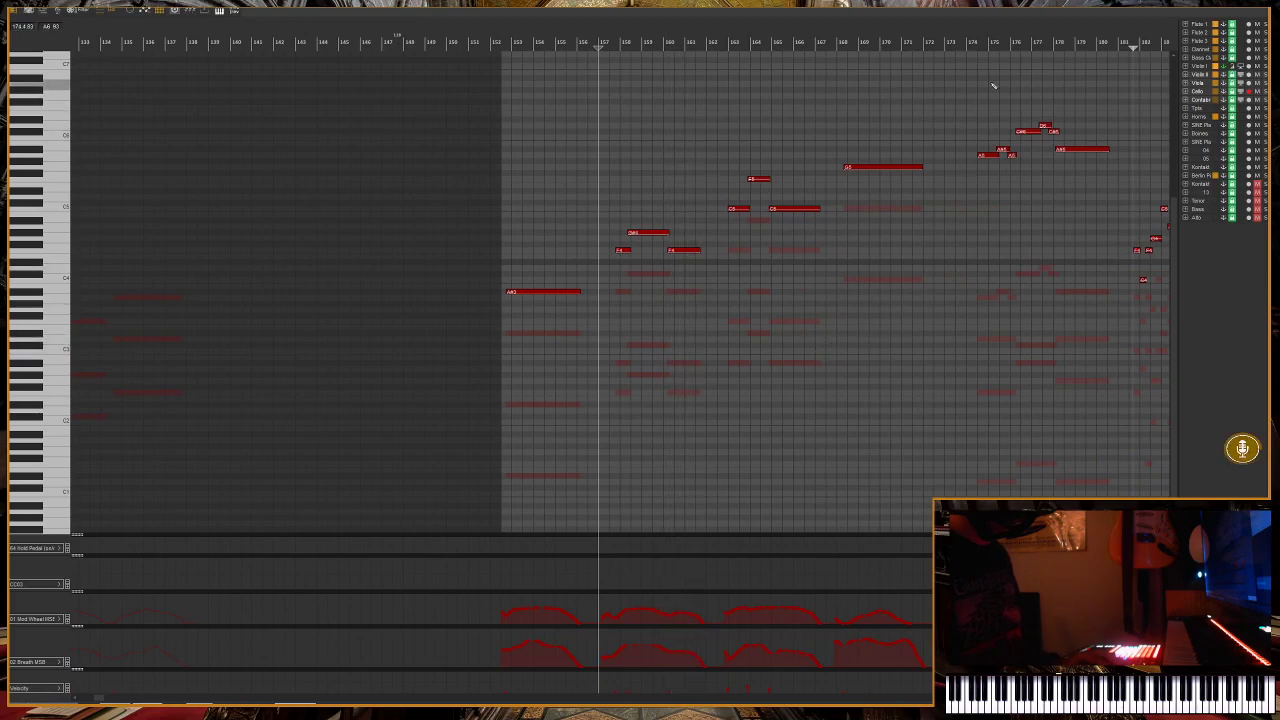
Review the fast run from its start between measures 181 and 182.
{"action": "left_click", "coordinate": [1129, 50]}
{"action": "scroll", "coordinate": [1030, 155], "scroll_direction": "up", "scroll_amount": 5}
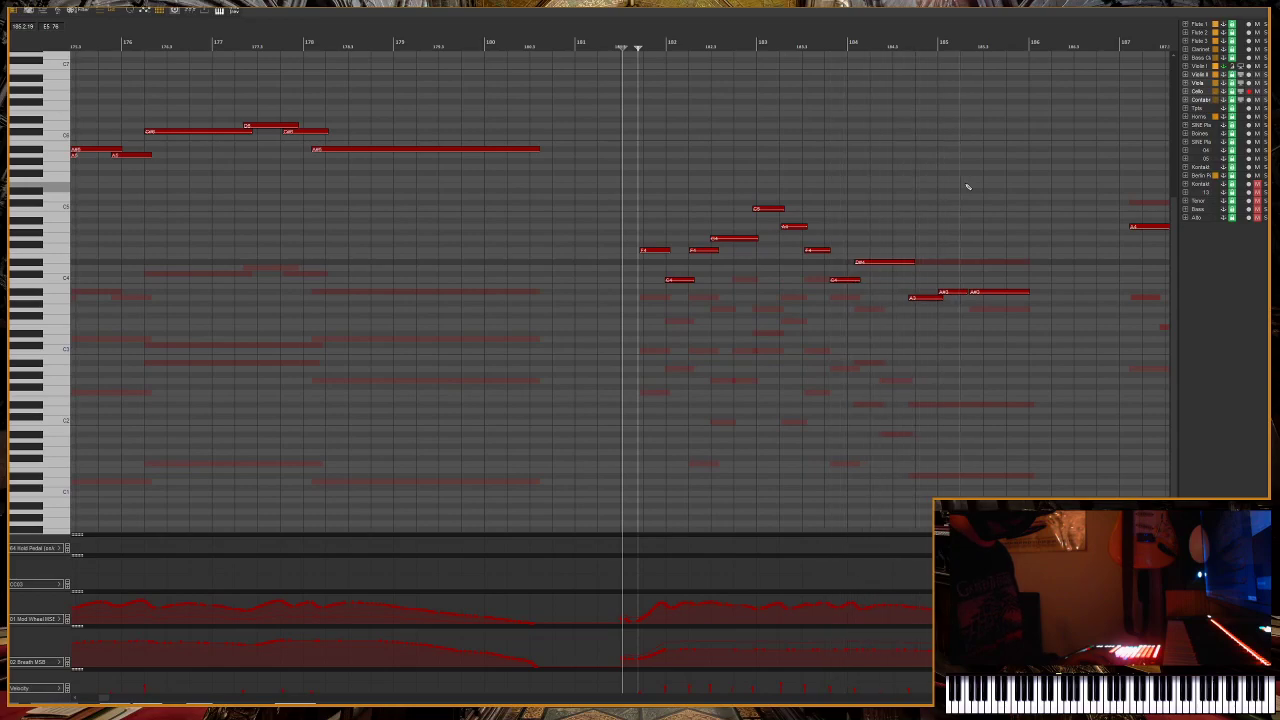
{"action": "key", "text": "g"}
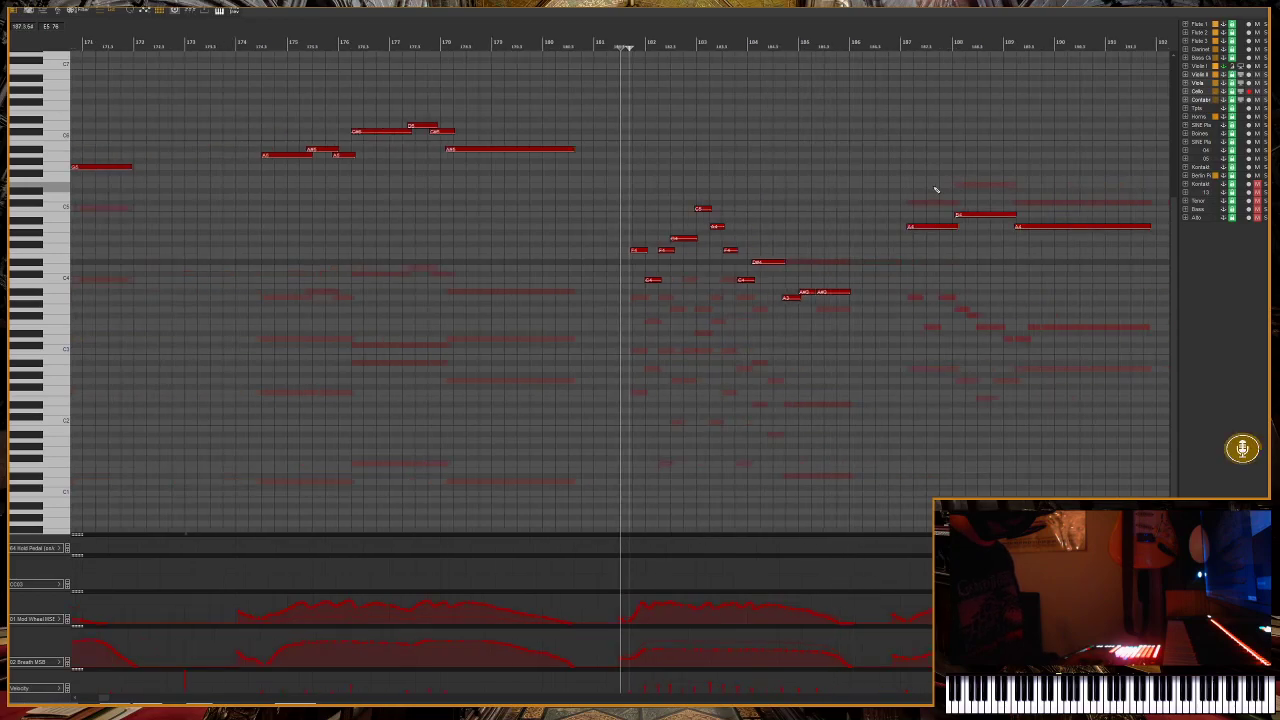
{"action": "key", "text": "g"}
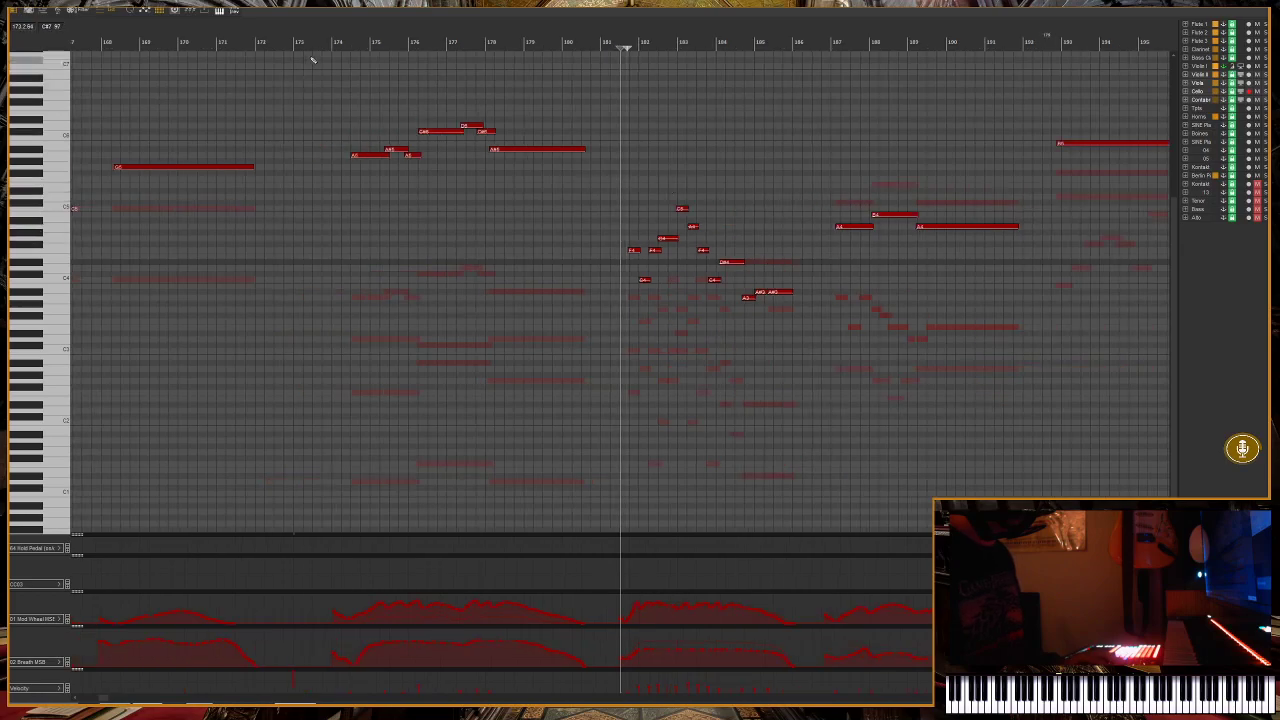
{"action": "key", "text": "g"}
{"action": "key", "text": "g"}
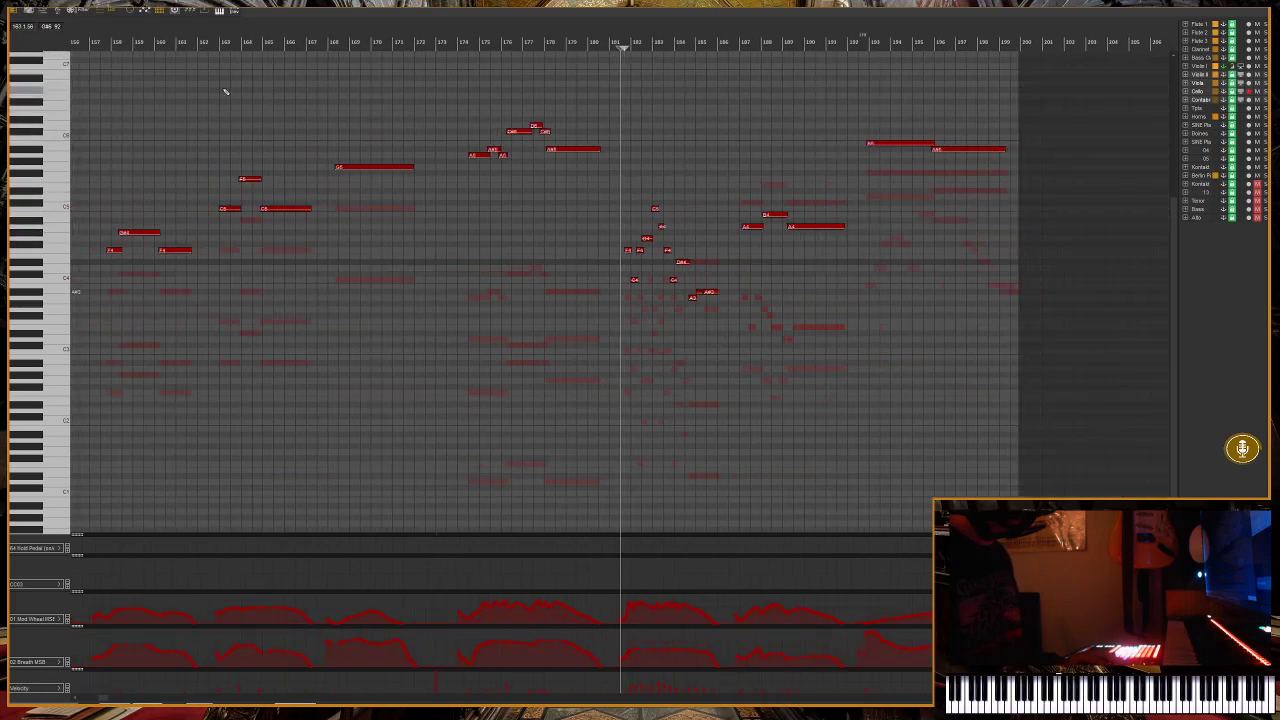
Review the supporting string harmonies from just before measure 163.
{"action": "key", "text": "h"}
{"action": "key", "text": "h"}
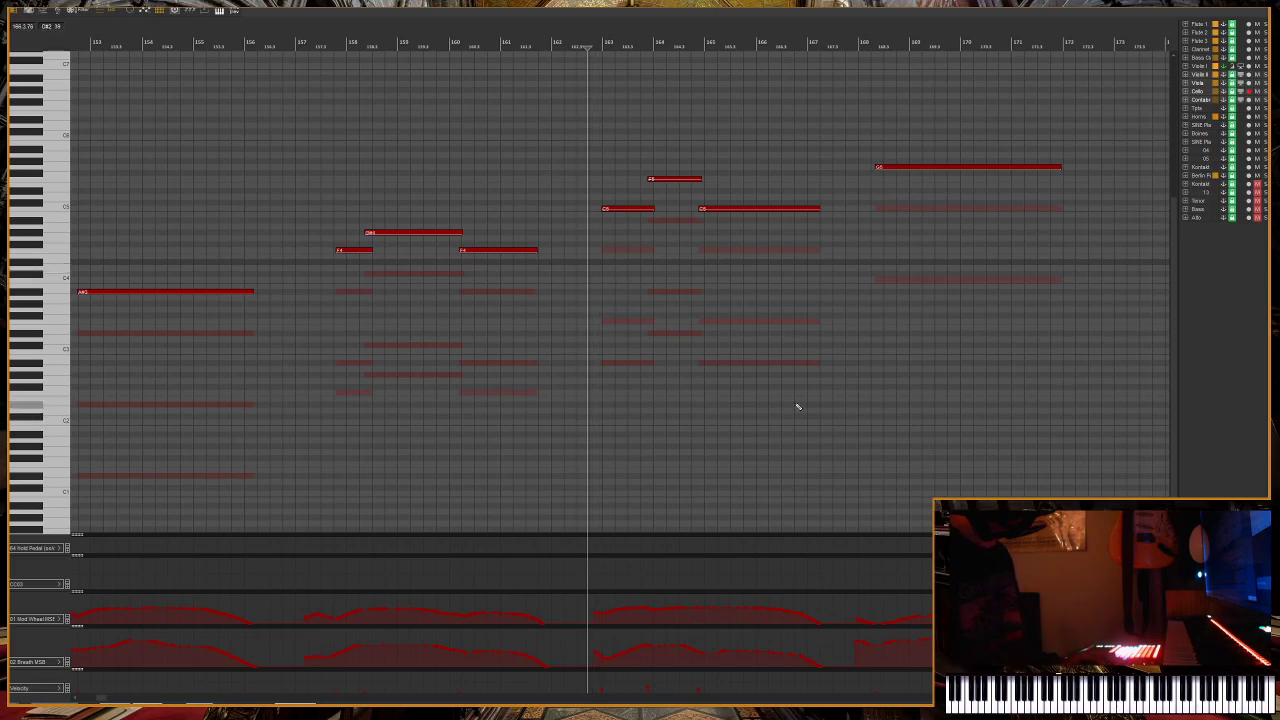
{"action": "key", "text": "g"}
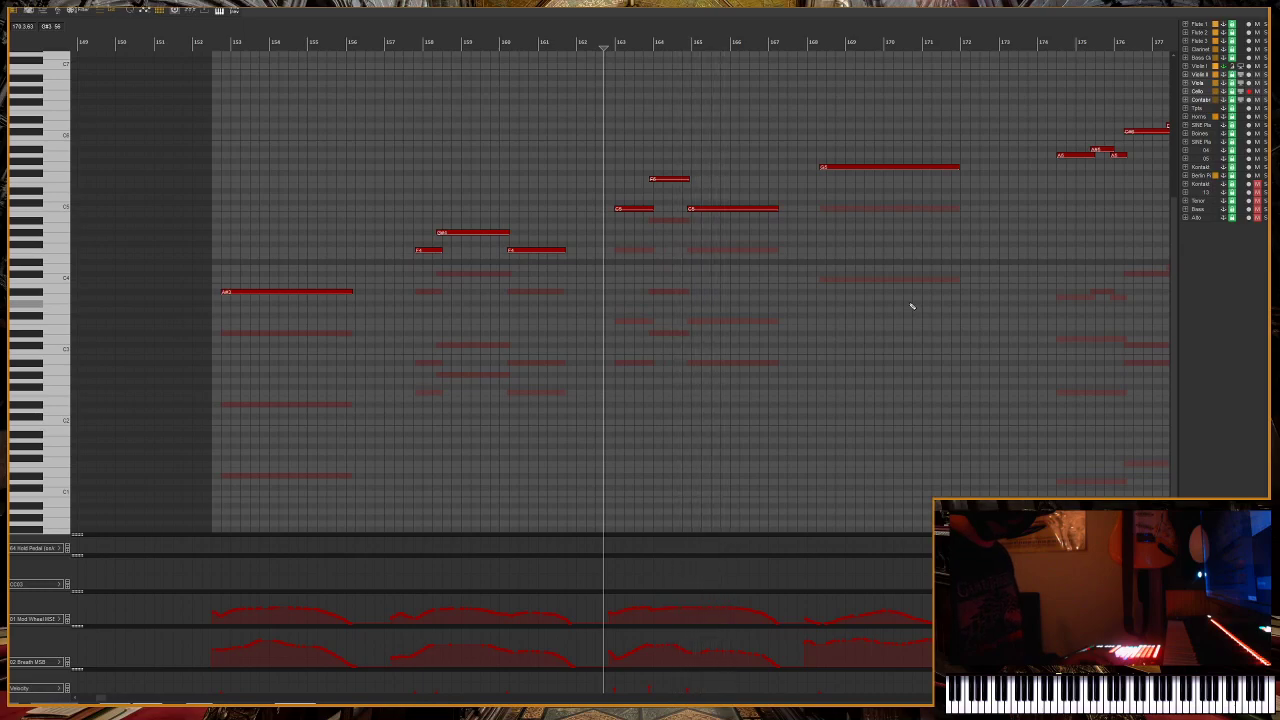
{"action": "key", "text": "g"}
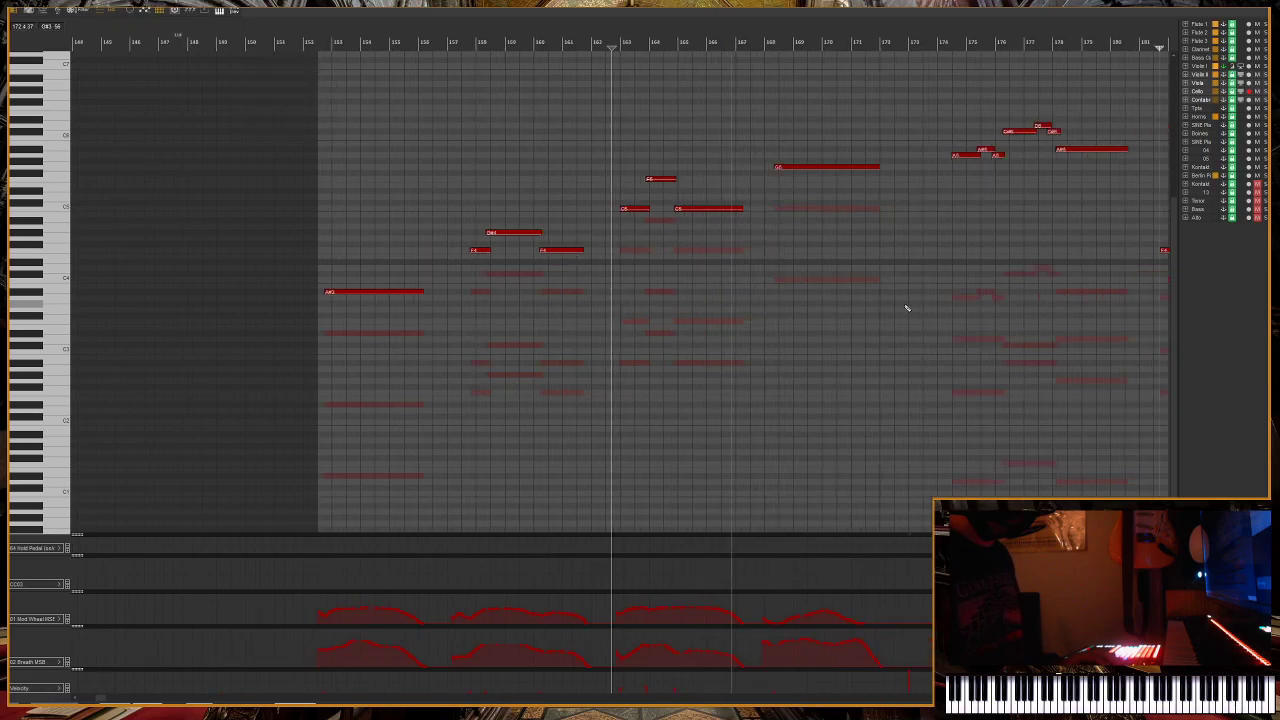
{"action": "key", "text": "g"}
{"action": "key", "text": "g"}
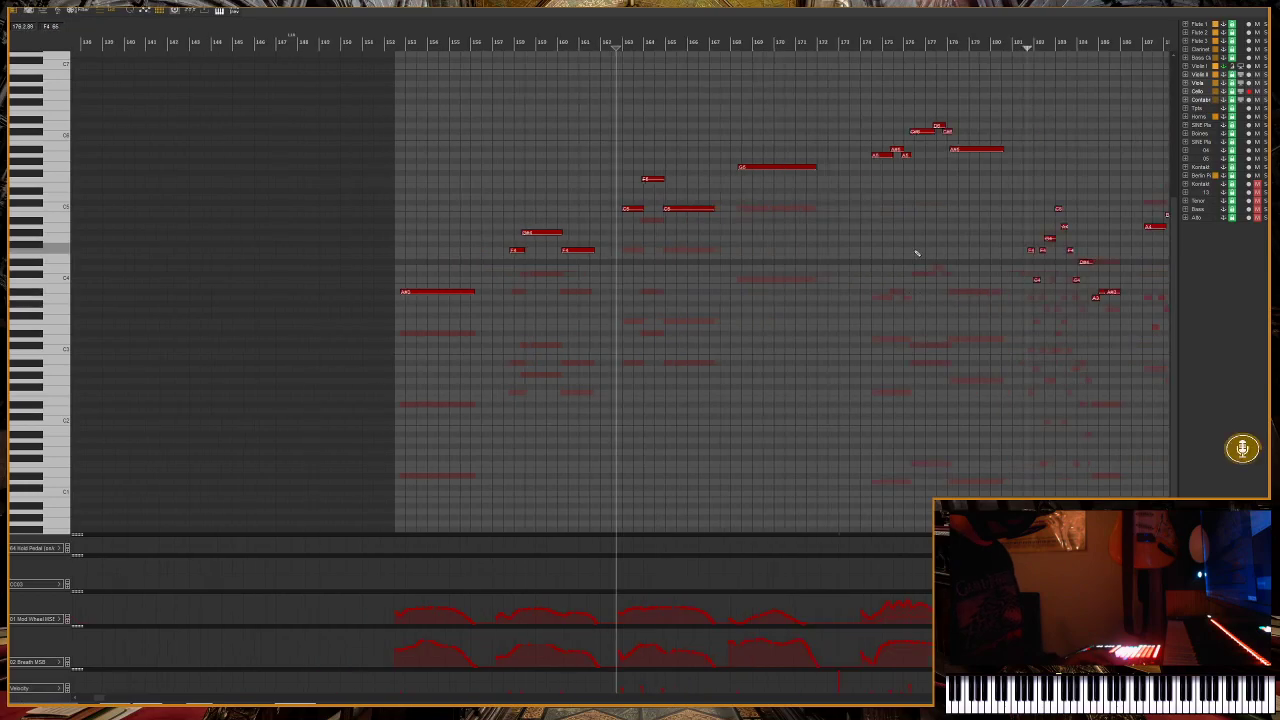
Play back the phrase starting at about measure 187.
{"action": "left_click", "coordinate": [912, 46]}
{"action": "scroll", "coordinate": [912, 46], "scroll_direction": "up", "scroll_amount": 3}
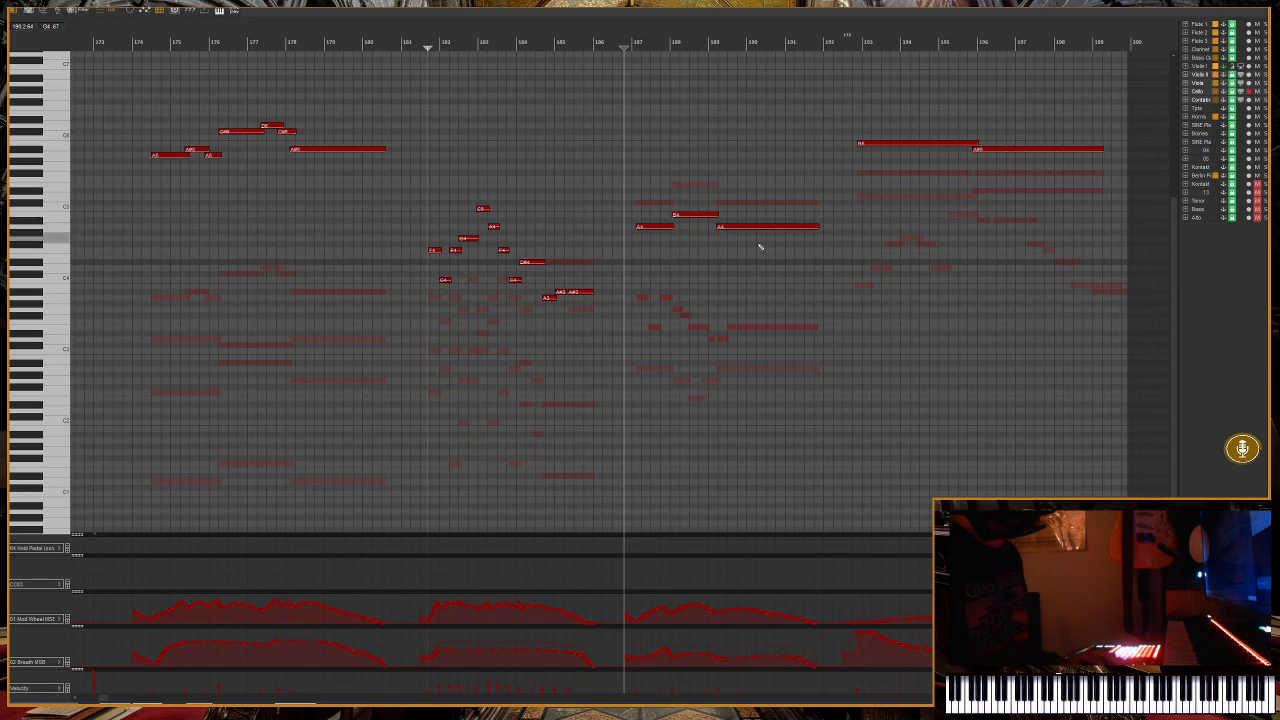
{"action": "key", "text": "h"}
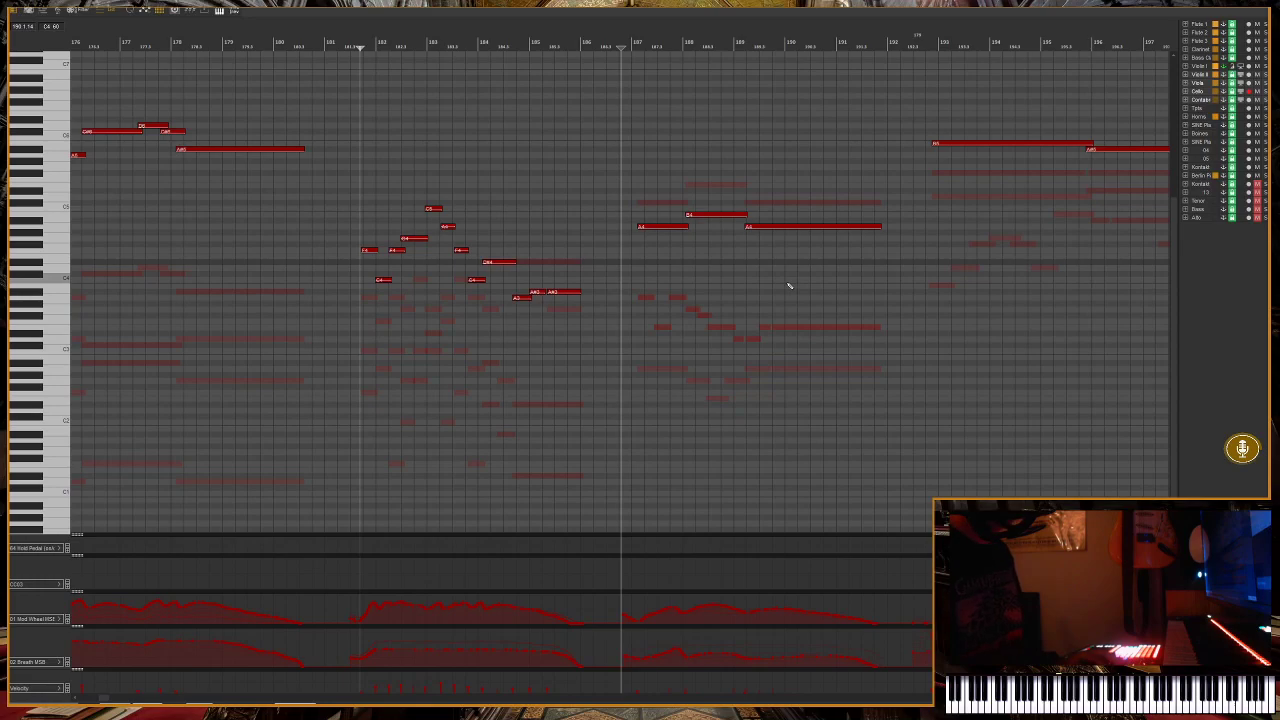
{"action": "key", "text": "space"}
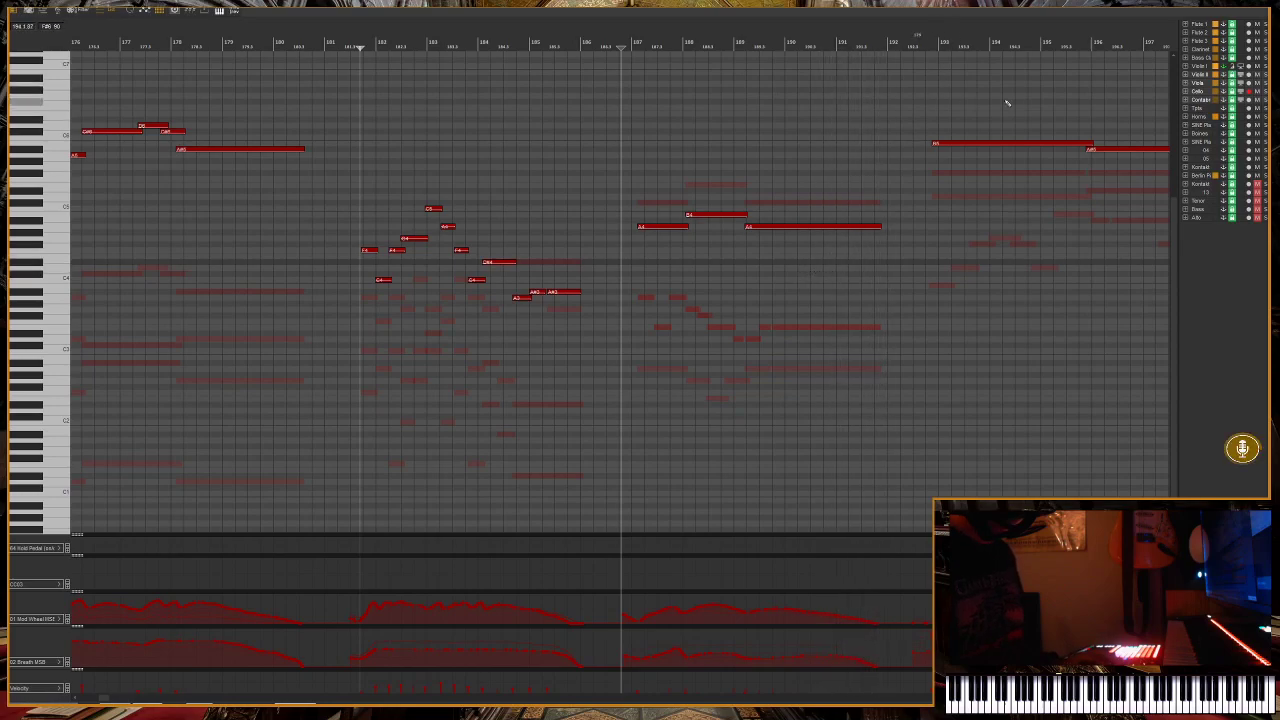
Display the Cello and Viola parts separately, then both together behind the main melody.
{"action": "left_click", "coordinate": [1206, 91]}
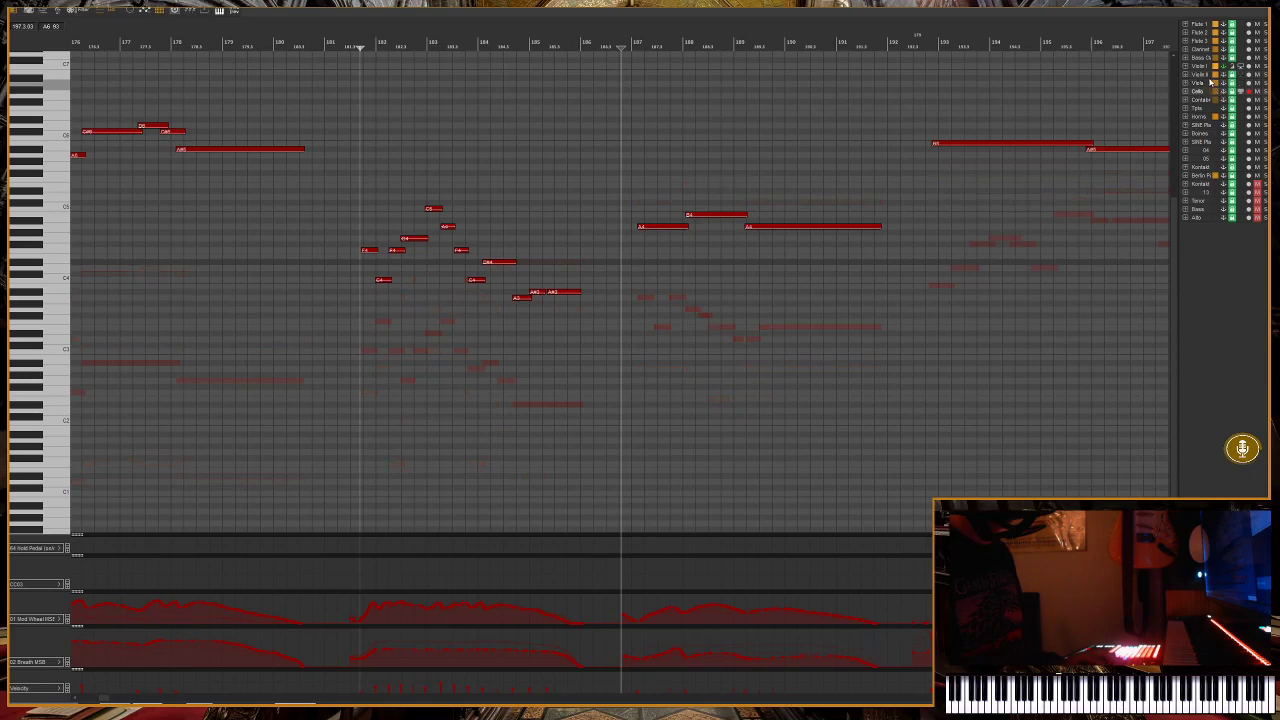
{"action": "left_click", "coordinate": [1207, 83]}
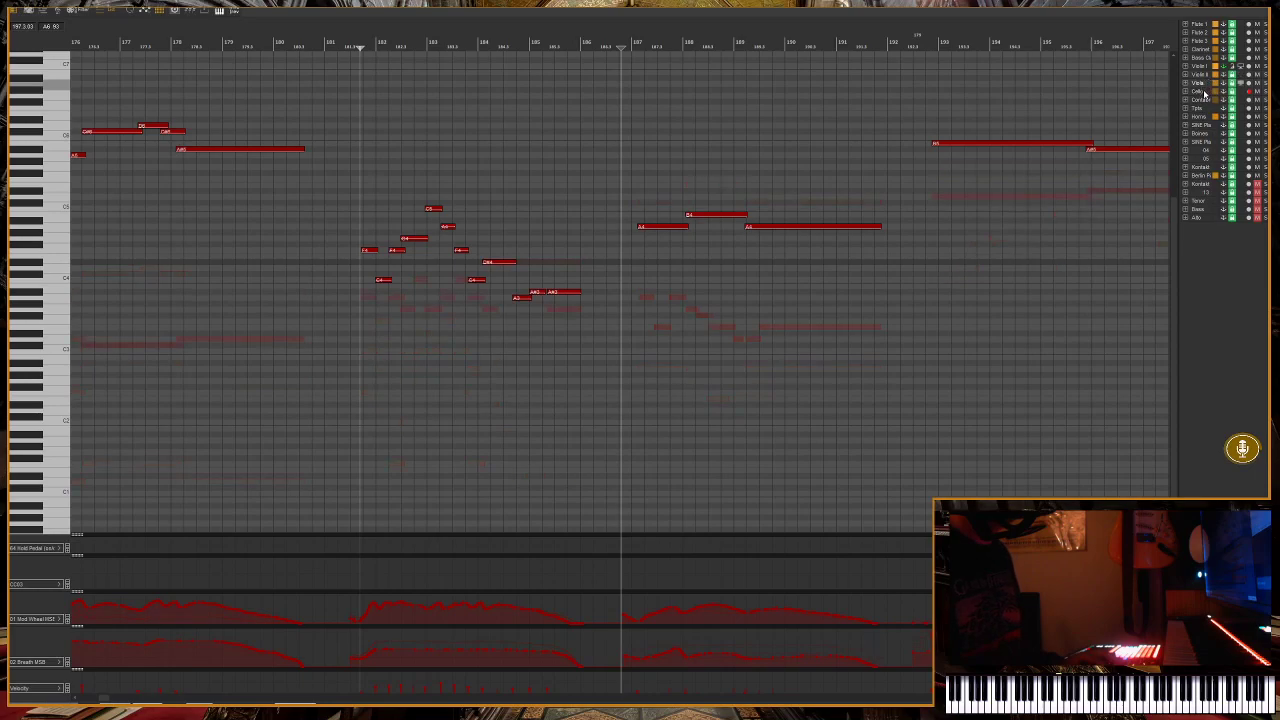
{"action": "left_click", "coordinate": [1204, 92], "text": "ctrl"}
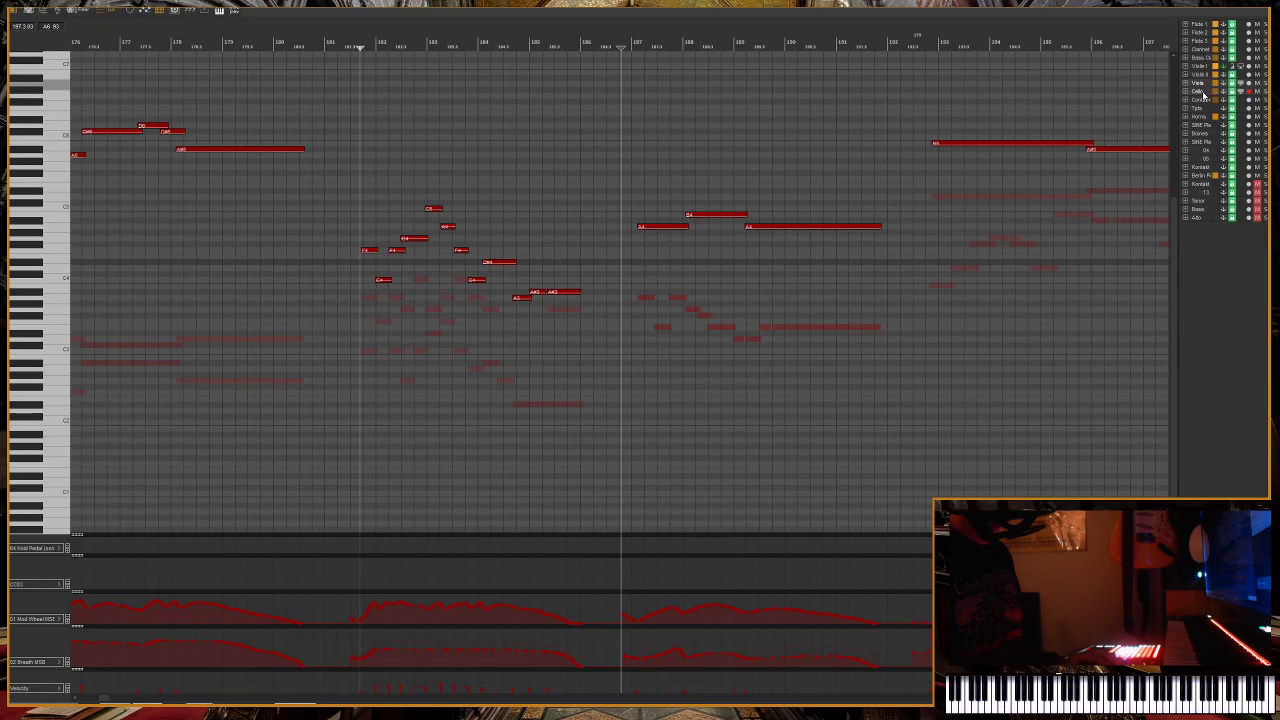
Make the displayed Viola and Cello parts editable through the options for using one MIDI editor.
{"action": "right_click", "coordinate": [1190, 317]}
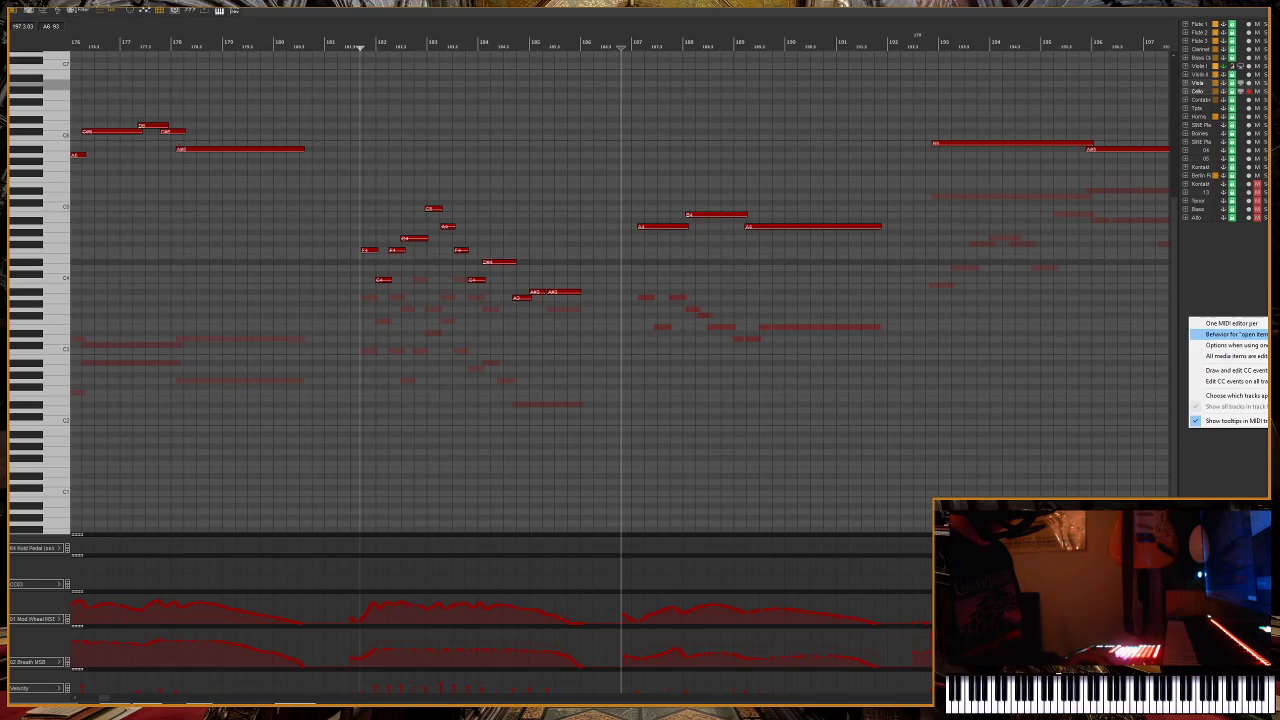
{"action": "left_click", "coordinate": [1262, 346]}
{"action": "left_click_drag", "start_coordinate": [686, 260], "coordinate": [767, 289]}
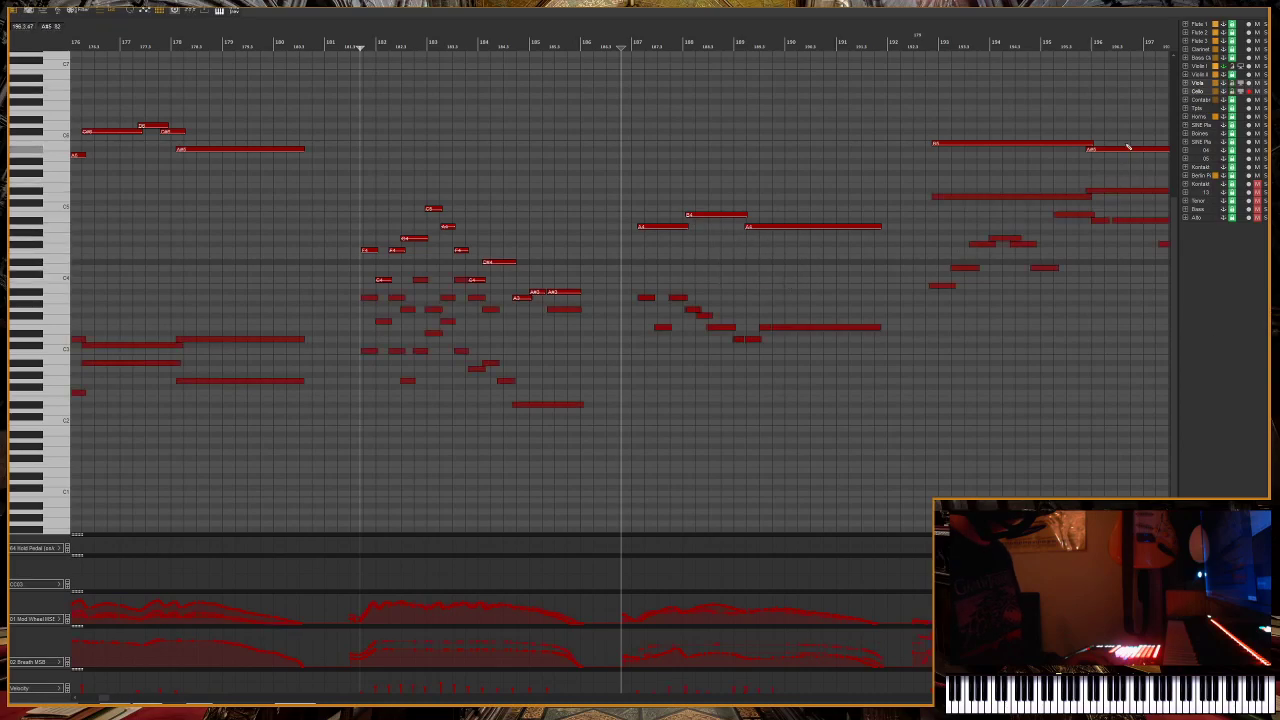
Isolate the Cello part, and display the Viola, Violin II, Violin I and Contrabass parts together with it.
{"action": "left_click", "coordinate": [1202, 92]}
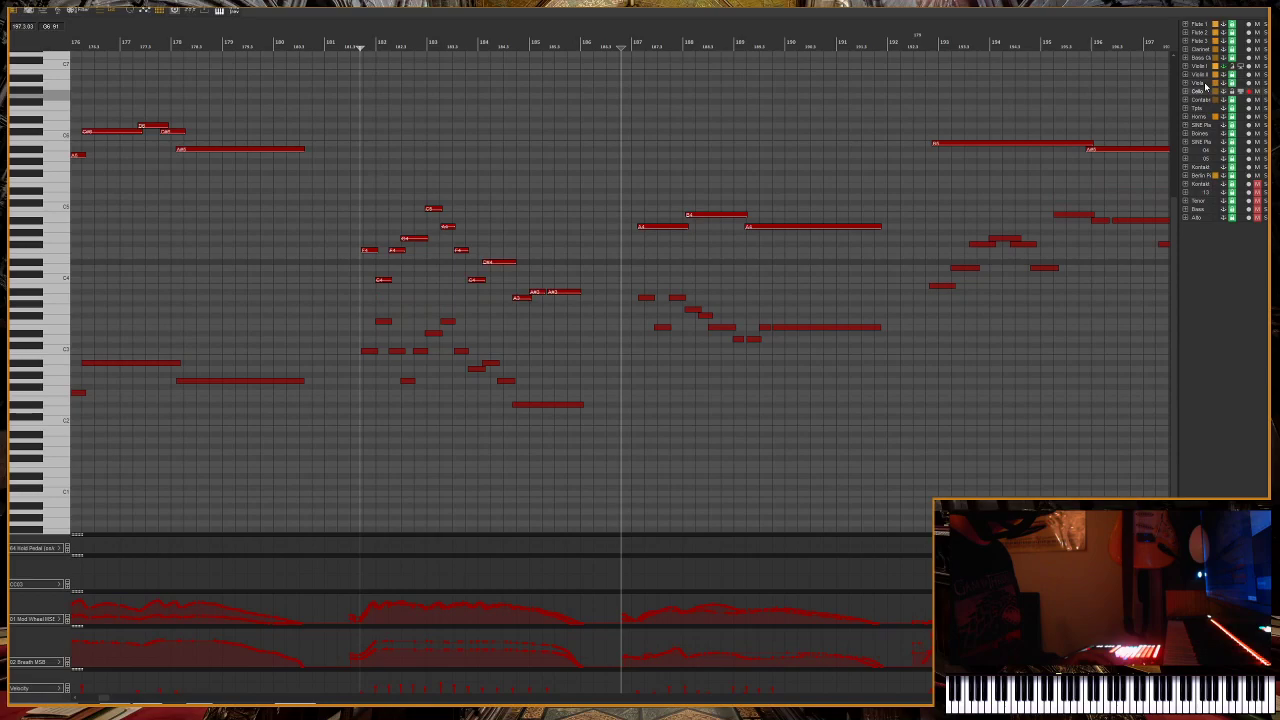
{"action": "left_click", "coordinate": [1205, 86]}
{"action": "left_click", "coordinate": [1203, 75]}
{"action": "left_click", "coordinate": [1203, 67]}
{"action": "left_click", "coordinate": [1204, 99], "text": "shift"}
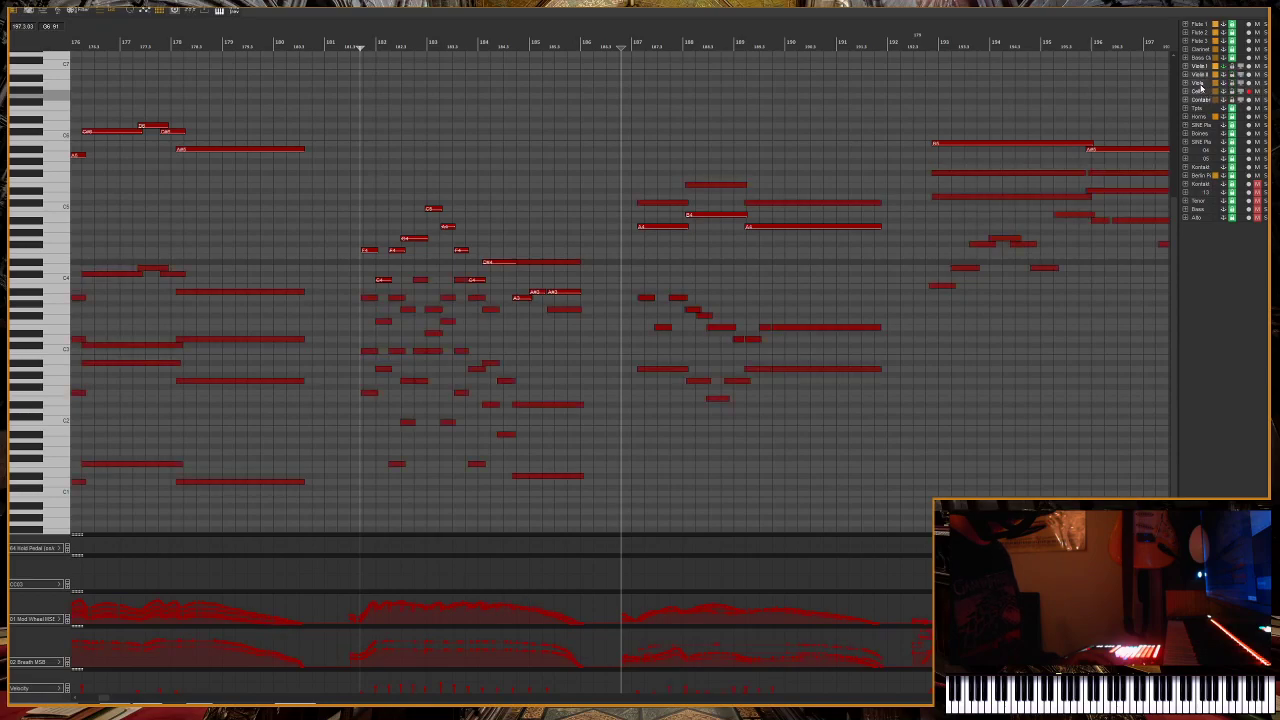
Try the Cello phrase at measures 187 to 191 one octave higher, play it back, and return it to its original octave.
{"action": "left_click_drag", "start_coordinate": [637, 295], "coordinate": [811, 340]}
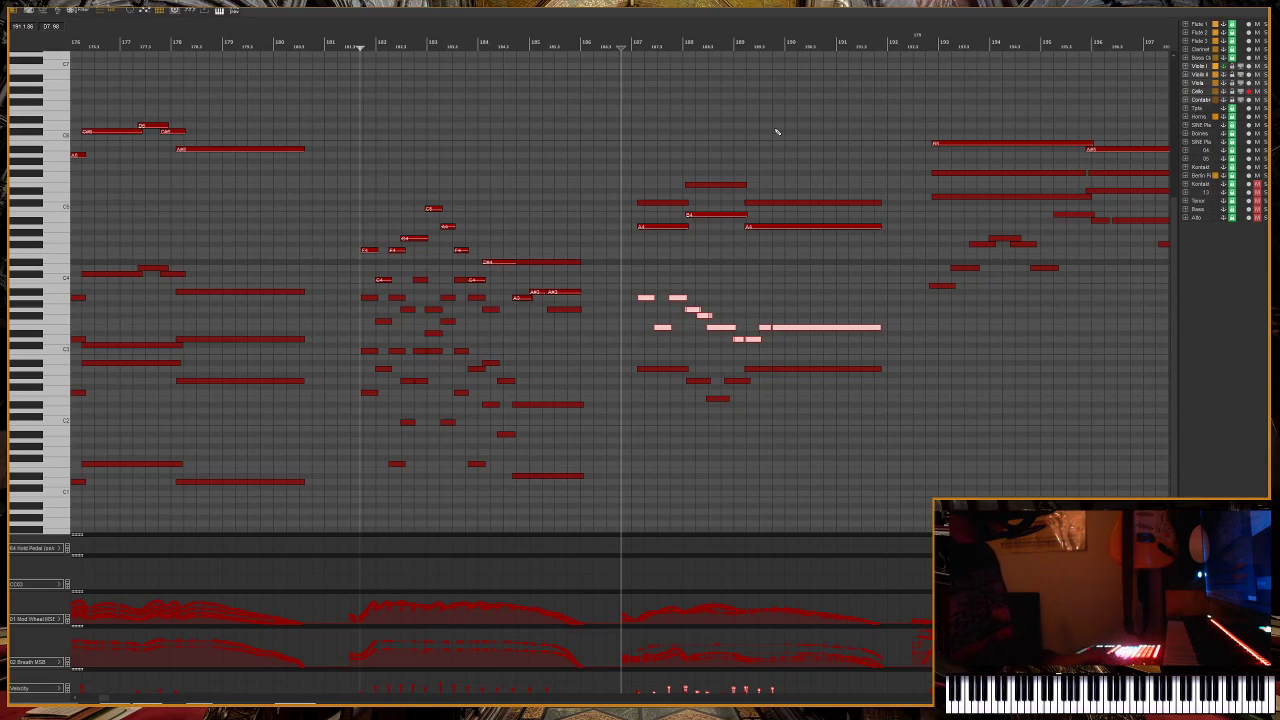
{"action": "left_click_drag", "start_coordinate": [614, 278], "coordinate": [848, 344]}
{"action": "key", "text": "shift+Up"}
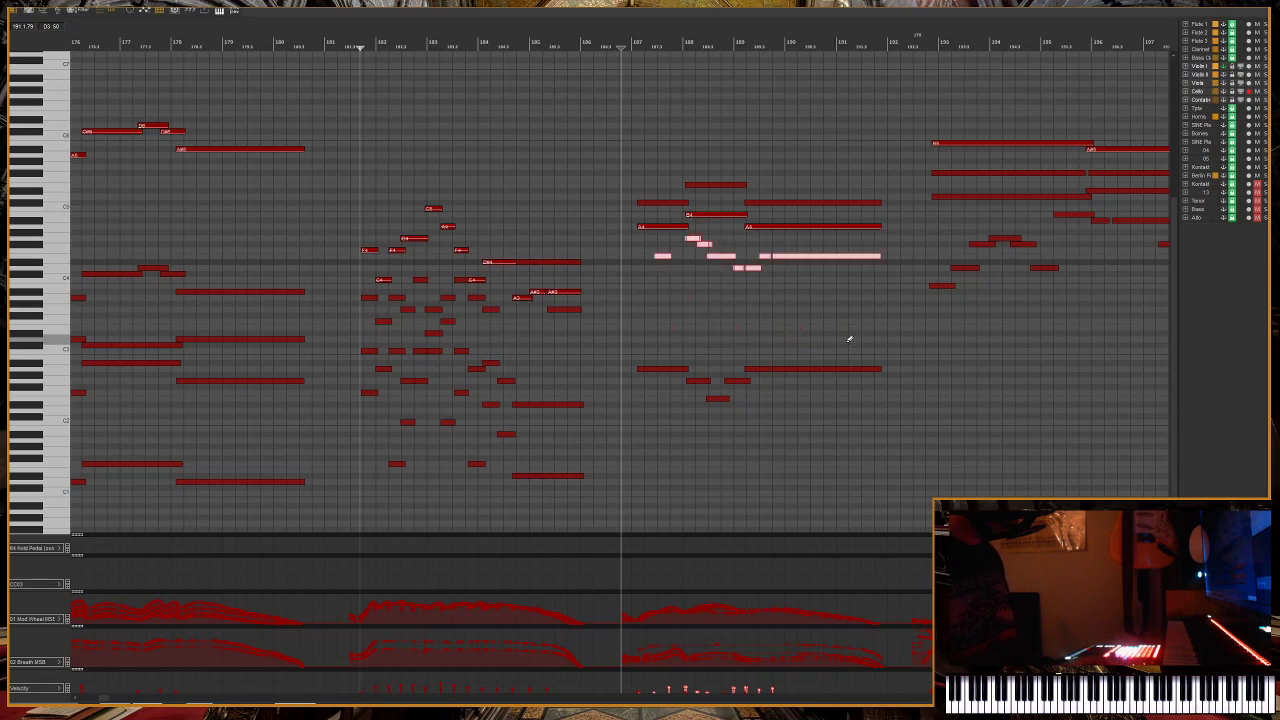
{"action": "key", "text": "space"}
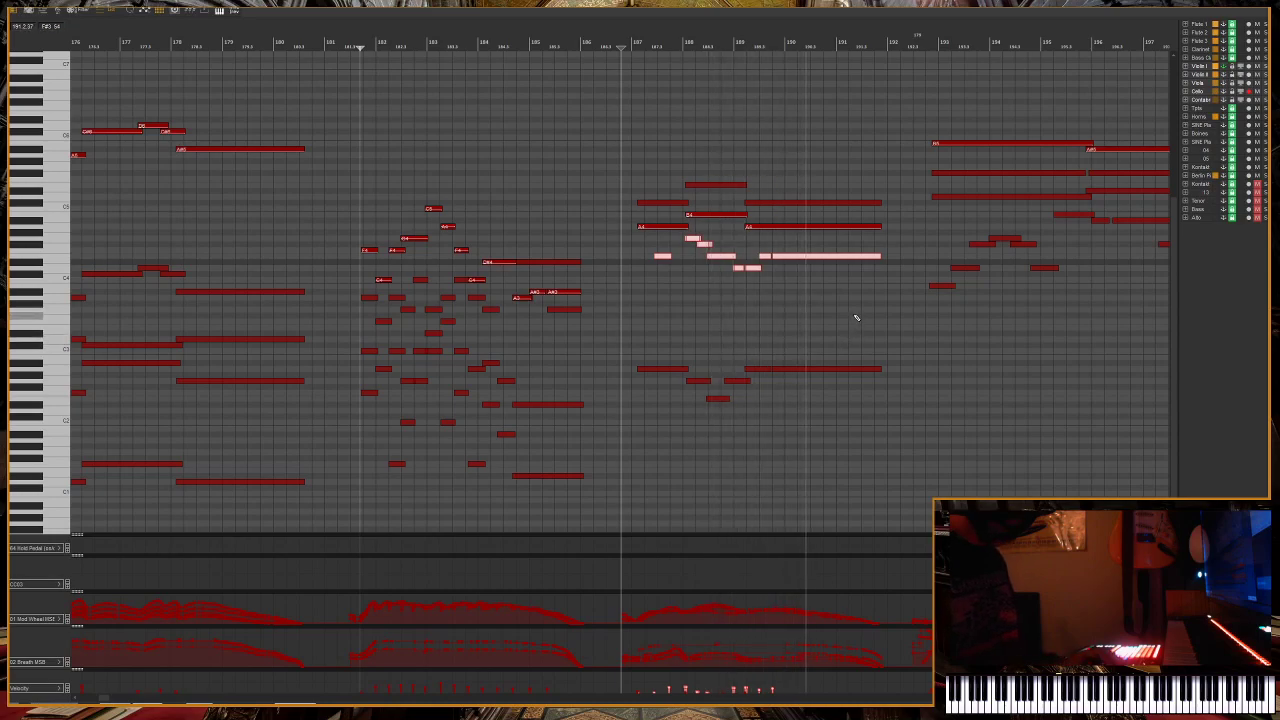
{"action": "key", "text": "shift+Down"}
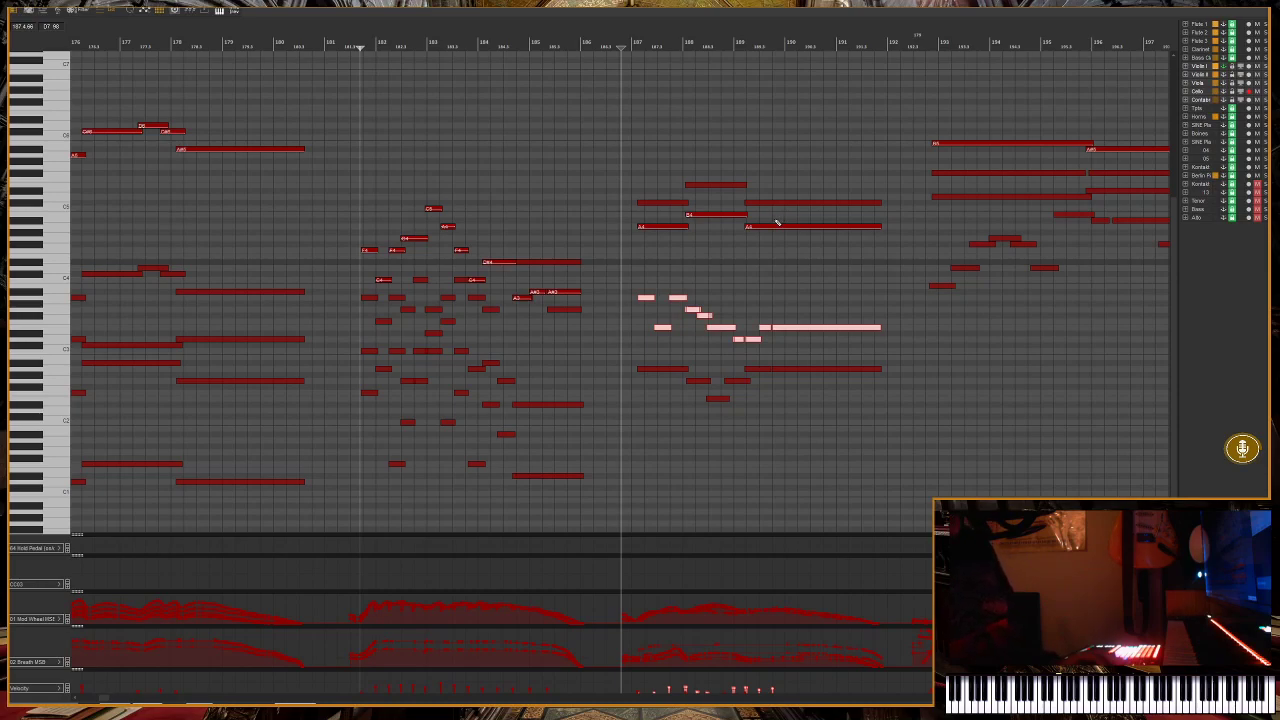
Play back the closing string phrase from just before measure 193.
{"action": "left_click", "coordinate": [917, 48]}
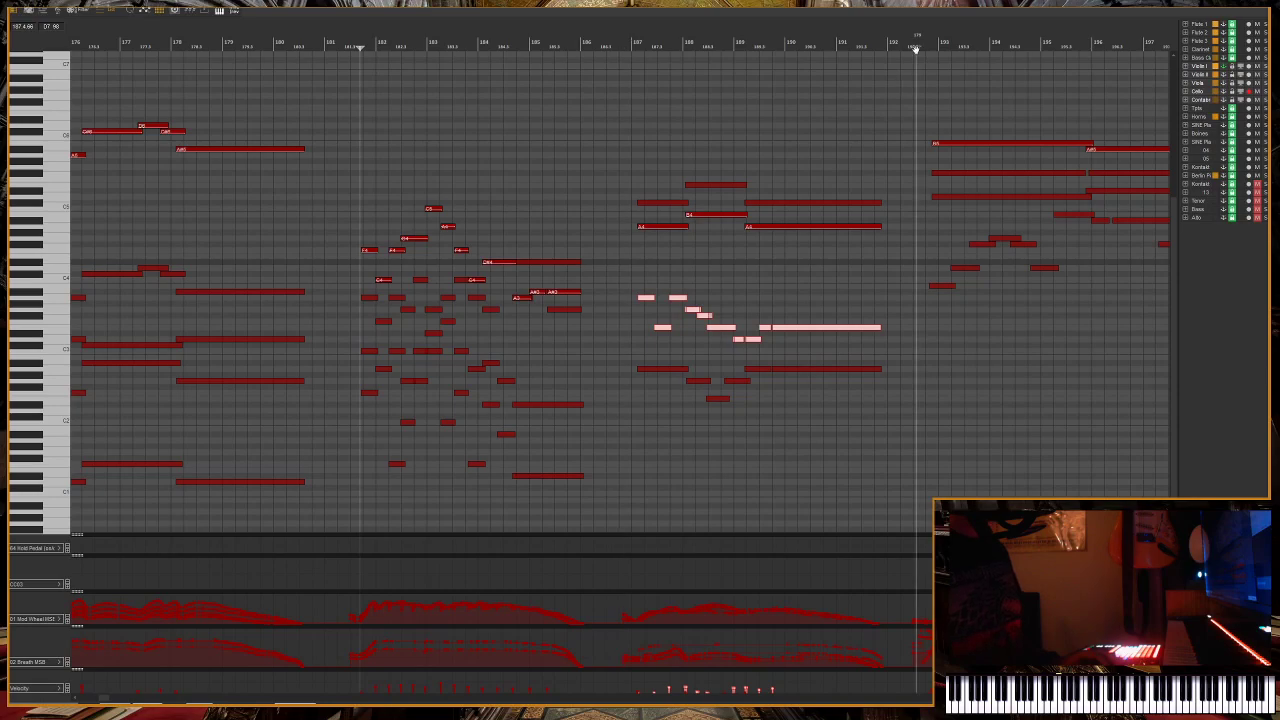
{"action": "scroll", "coordinate": [938, 195], "scroll_direction": "down", "scroll_amount": 2}
{"action": "scroll", "coordinate": [938, 197], "scroll_direction": "right", "scroll_amount": 2}
{"action": "scroll", "coordinate": [938, 197], "scroll_direction": "up", "scroll_amount": 3}
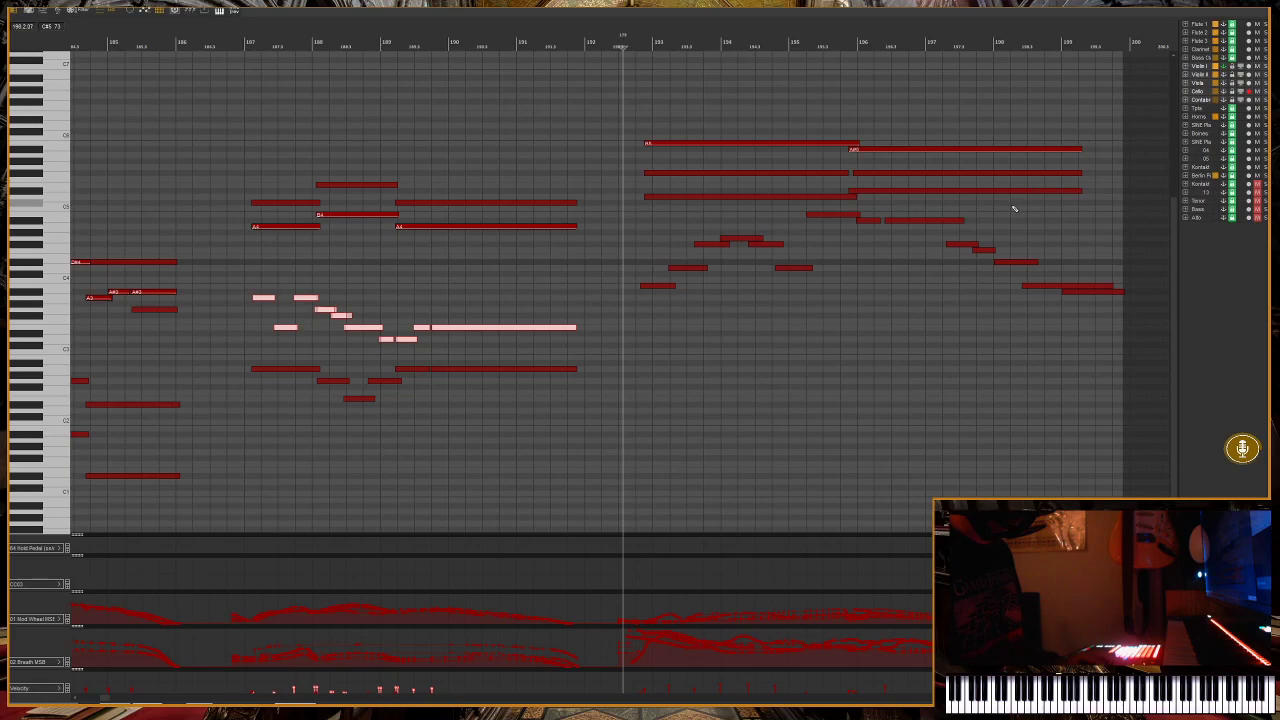
{"action": "key", "text": "space"}
{"action": "scroll", "coordinate": [989, 360], "scroll_direction": "down", "scroll_amount": 4}
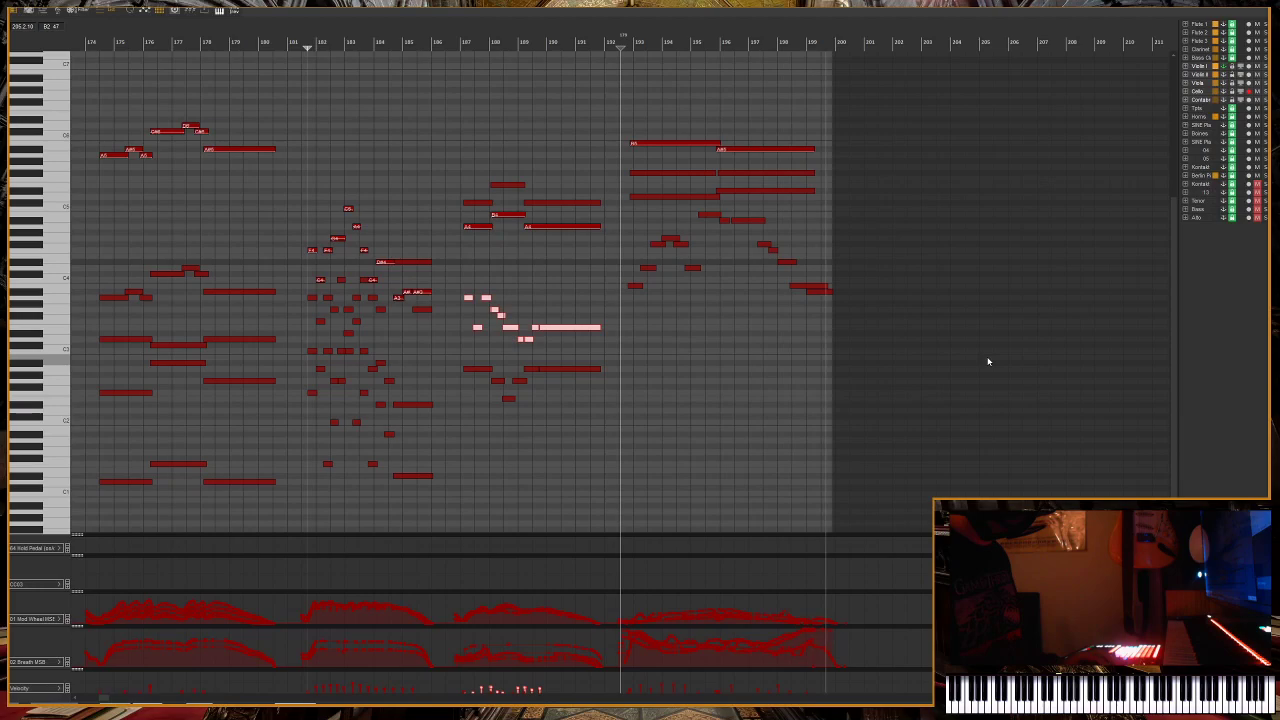
{"action": "key", "text": "space"}
{"action": "scroll", "coordinate": [994, 342], "scroll_direction": "up", "scroll_amount": 3}
{"action": "scroll", "coordinate": [994, 342], "scroll_direction": "down", "scroll_amount": 3}
{"action": "scroll", "coordinate": [994, 342], "scroll_direction": "down", "scroll_amount": 2}
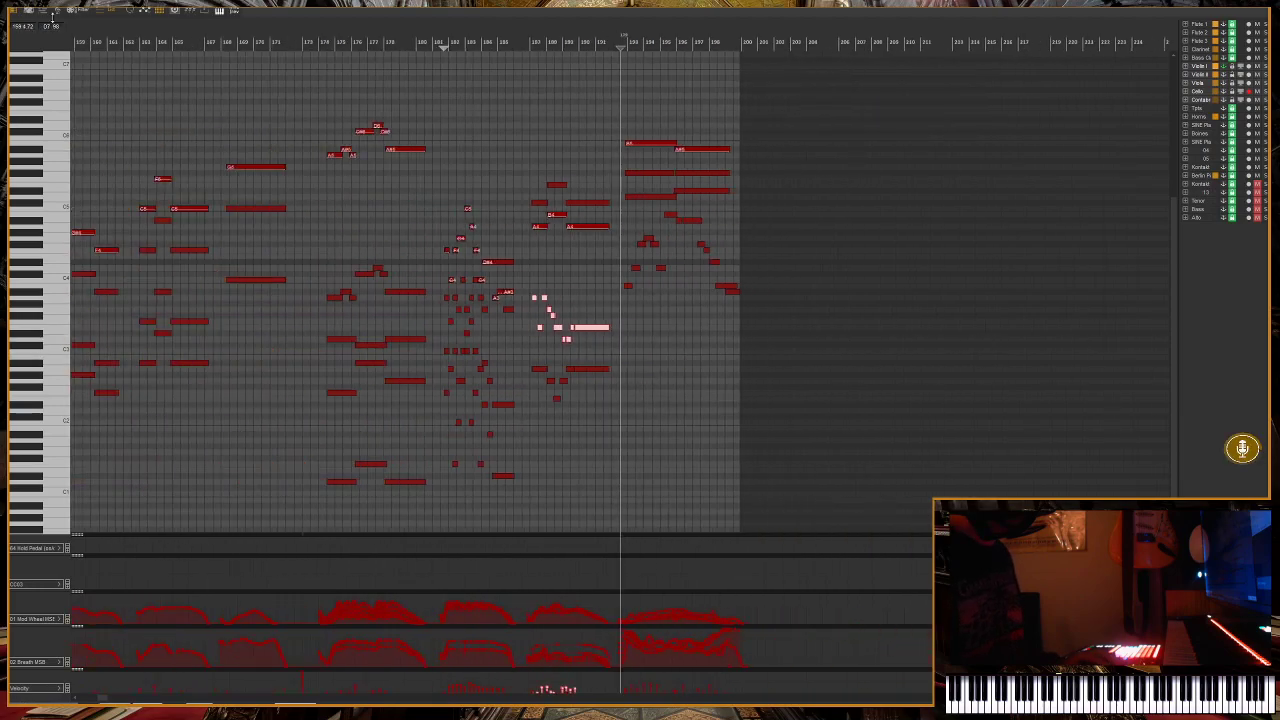